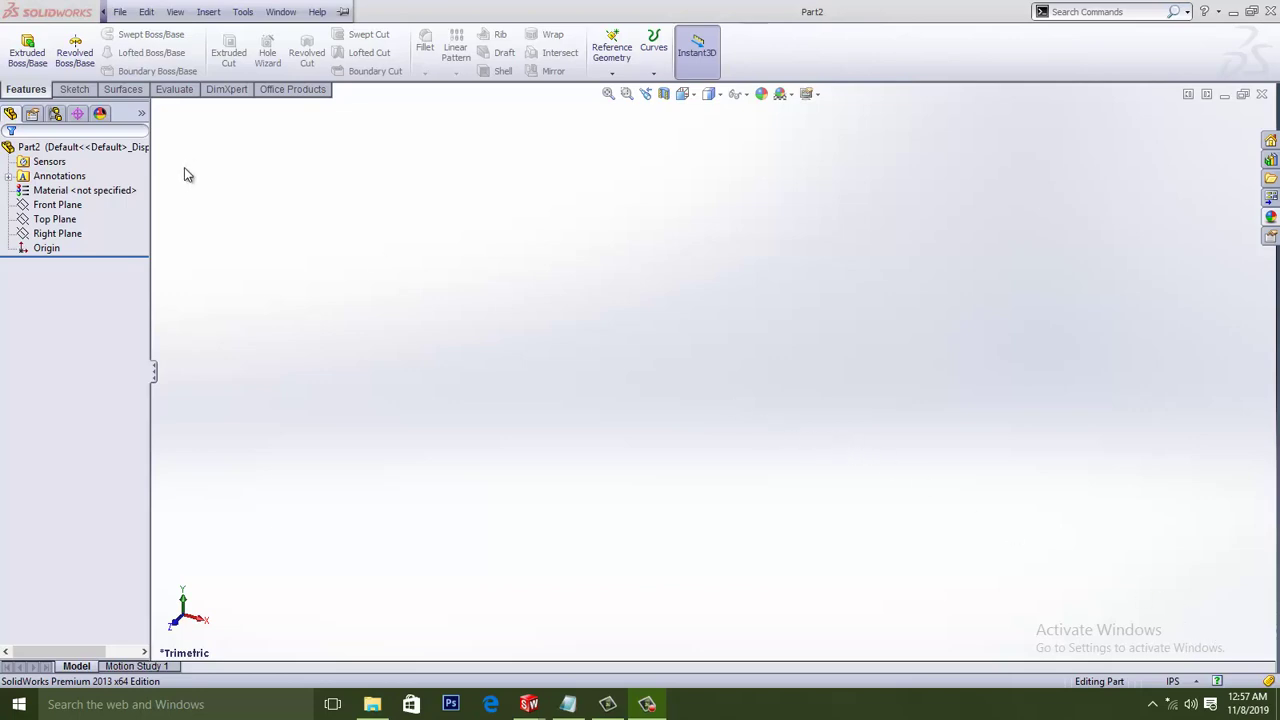
Start a sketch on the Front Plane and draw a vertical centerline about 2.83 in long upward from the origin.
{"action": "left_click", "coordinate": [57, 206]}
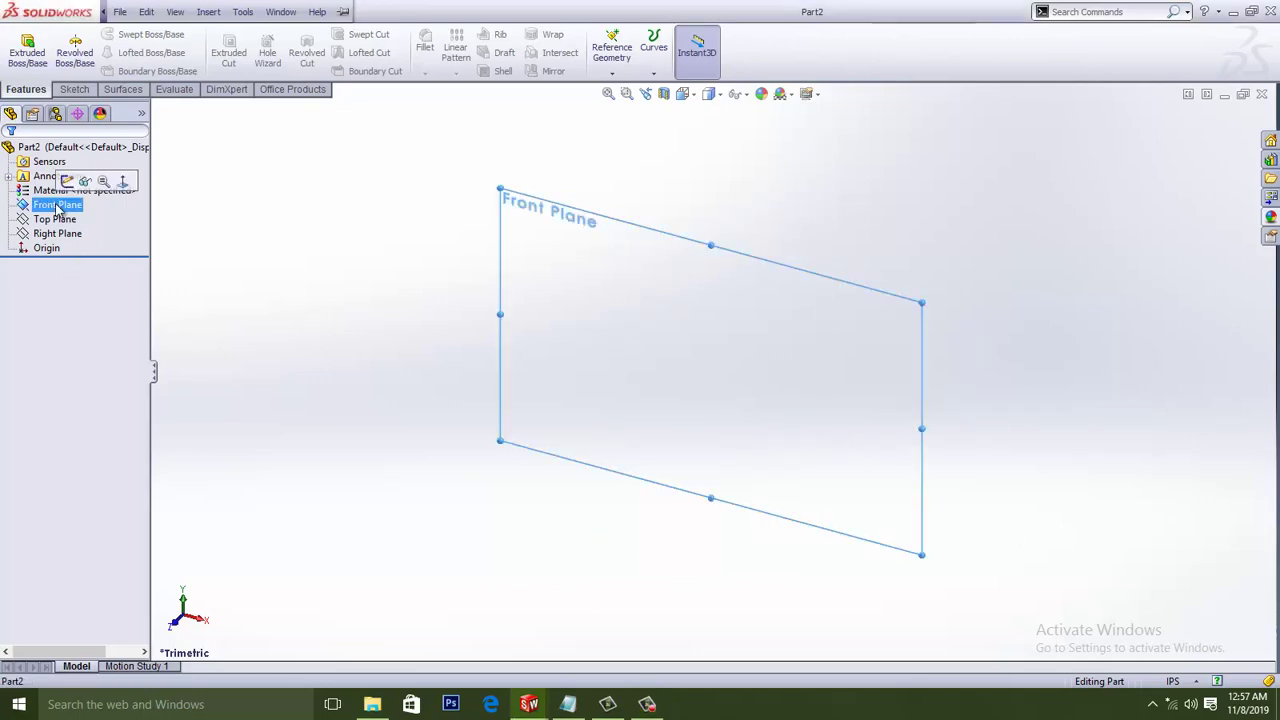
{"action": "left_click", "coordinate": [124, 182]}
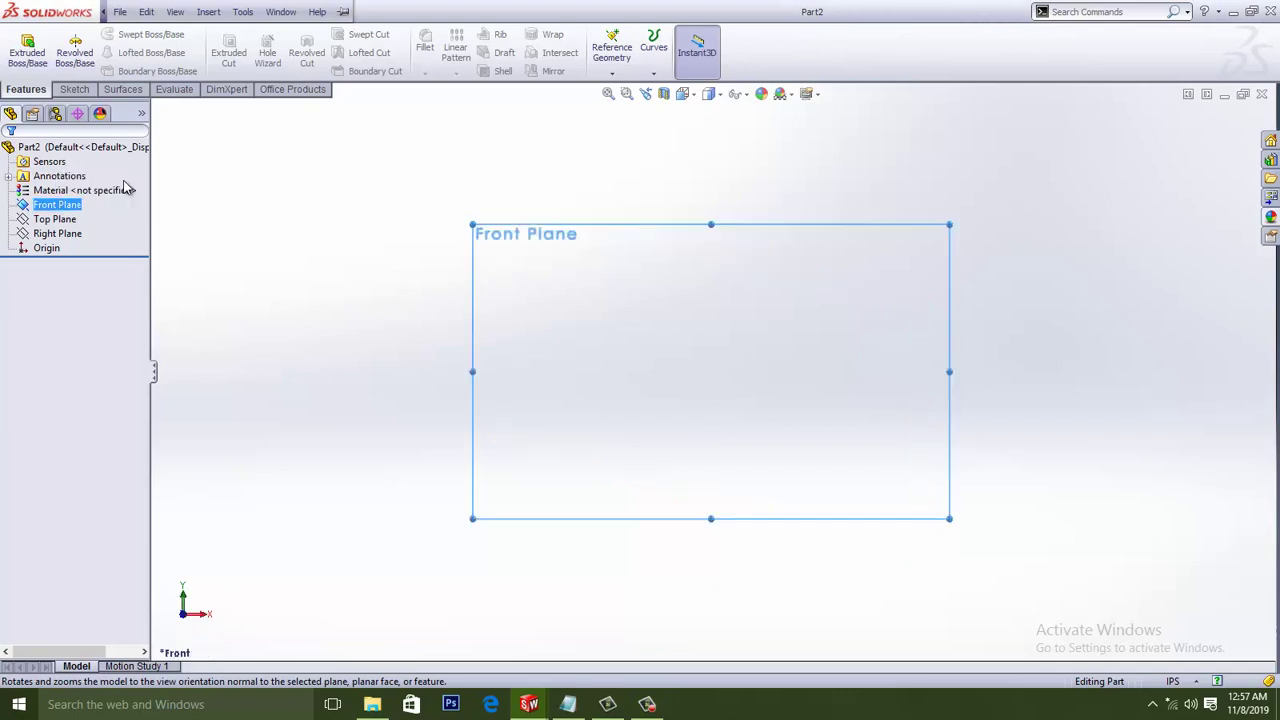
{"action": "left_click", "coordinate": [75, 90]}
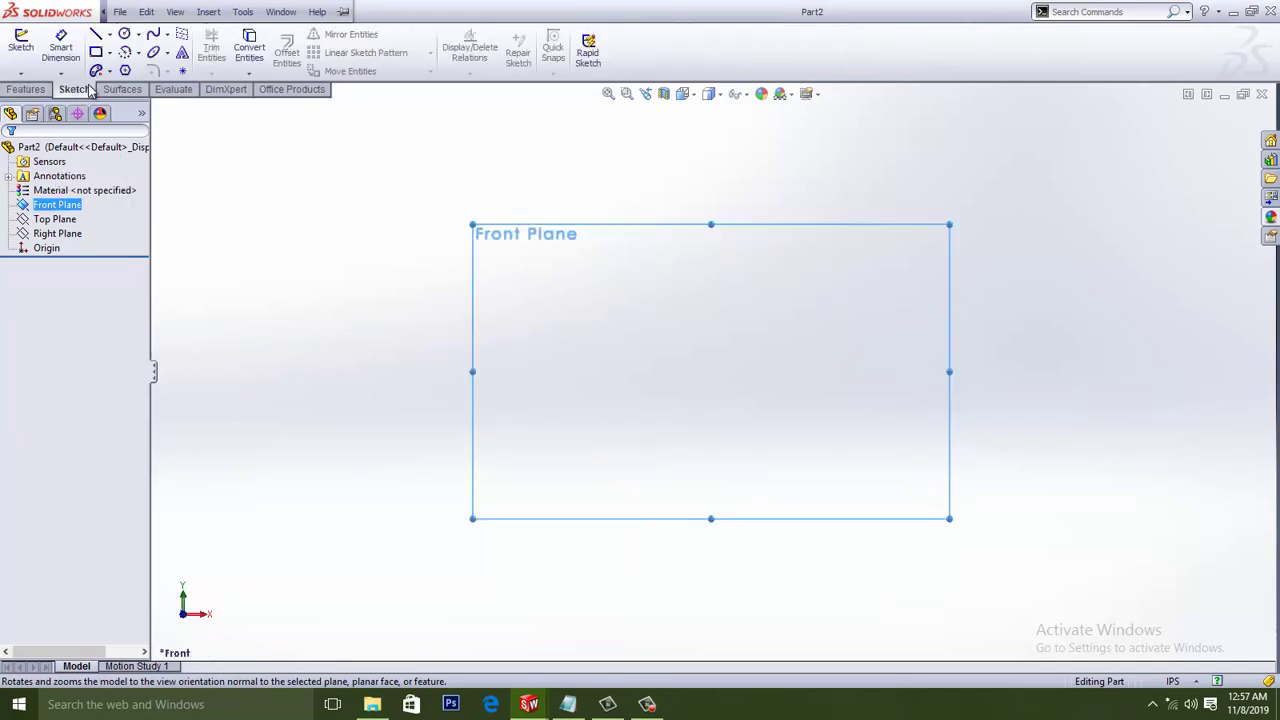
{"action": "left_click", "coordinate": [109, 35]}
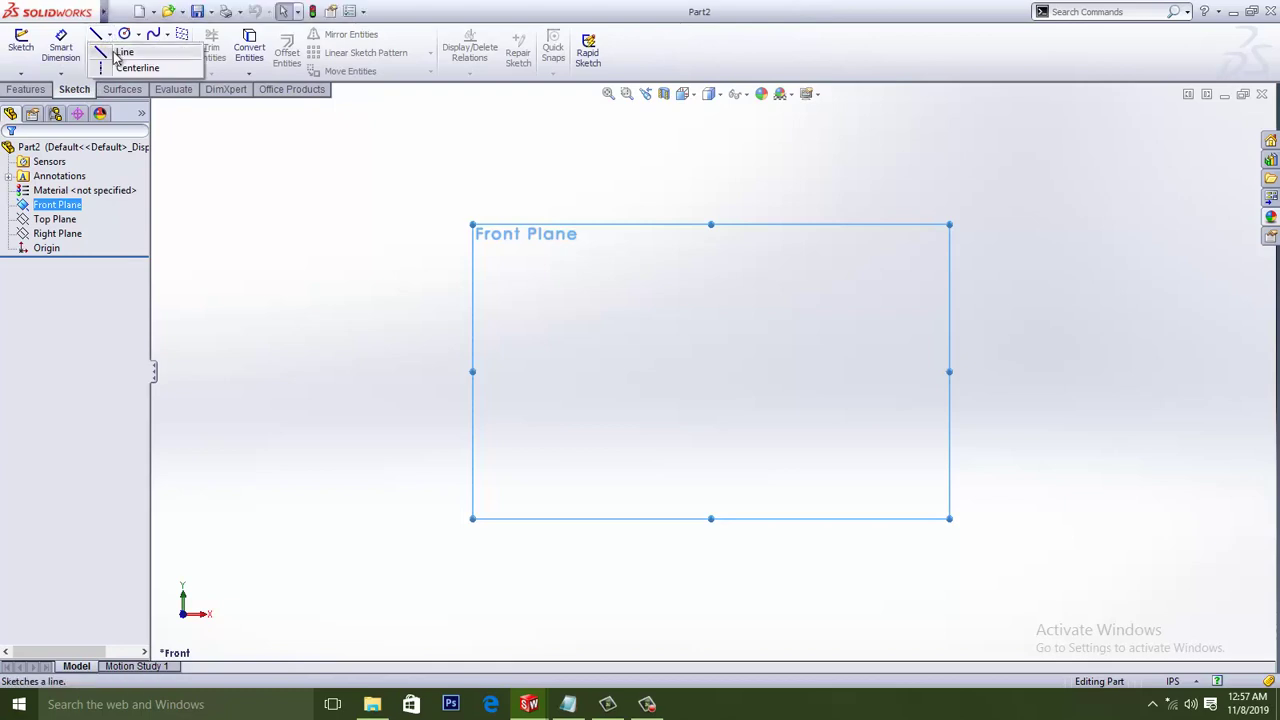
{"action": "left_click", "coordinate": [137, 67]}
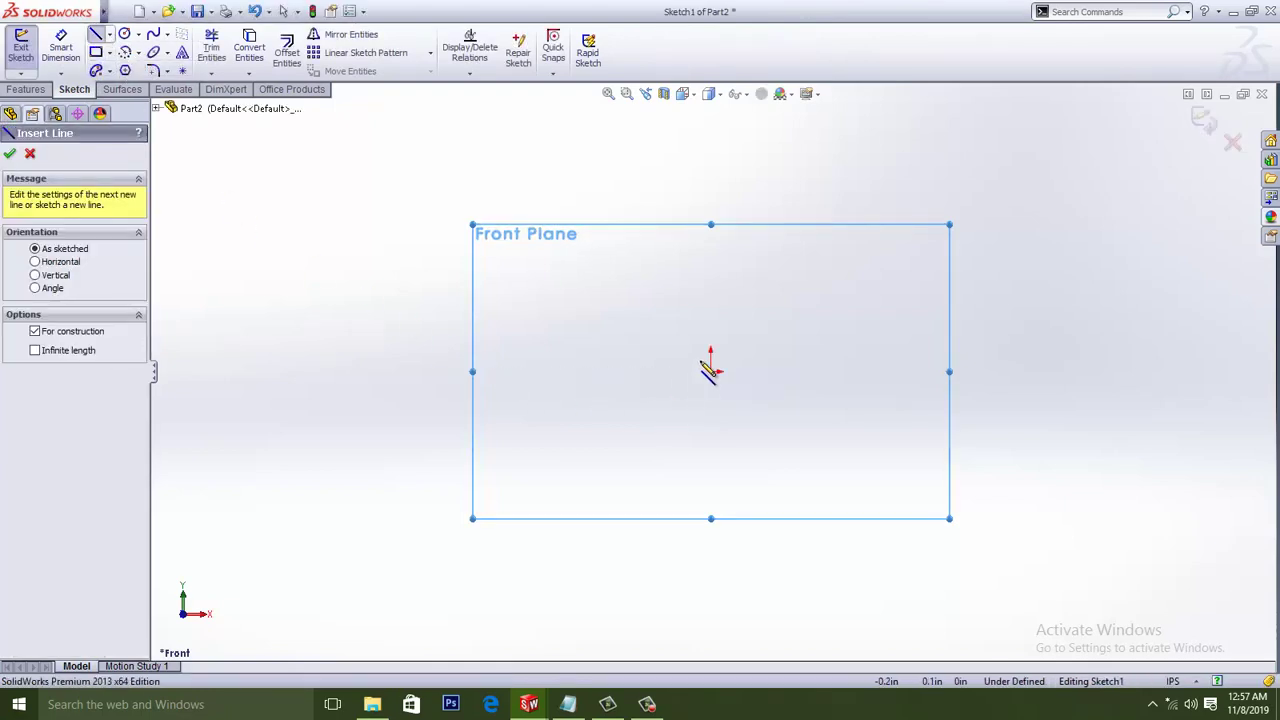
{"action": "left_click", "coordinate": [711, 370]}
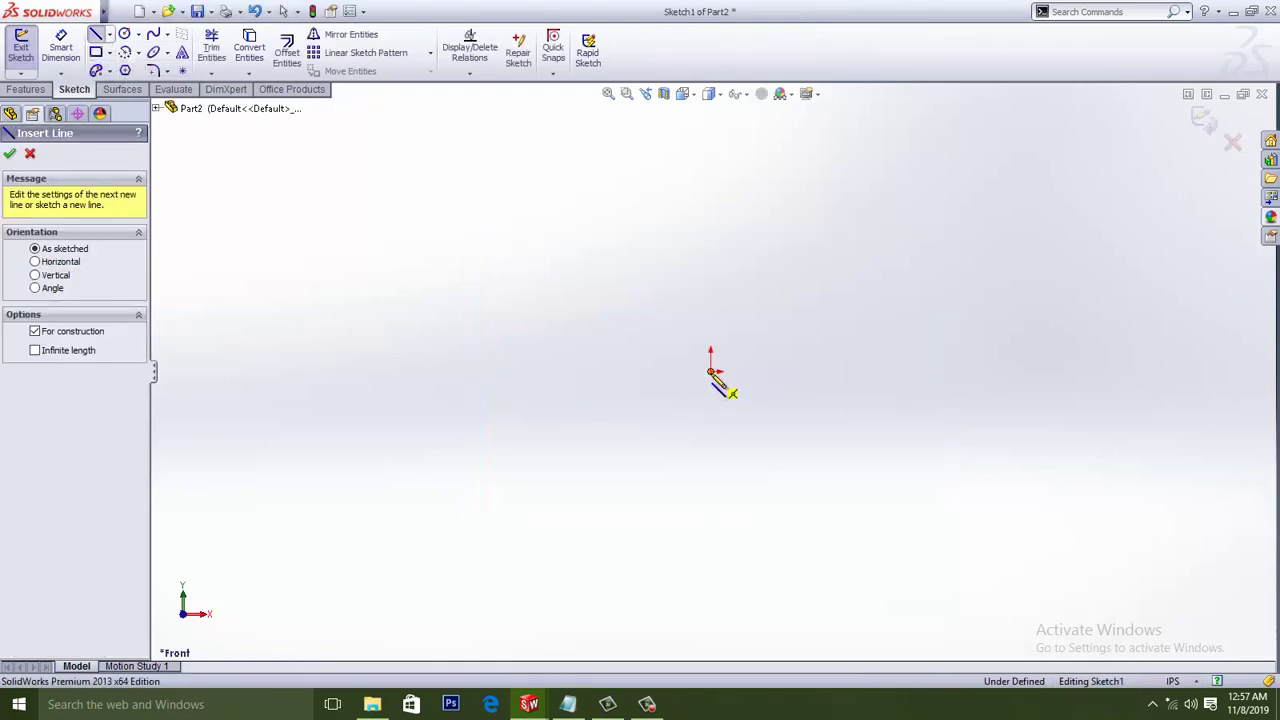
{"action": "left_click", "coordinate": [711, 180]}
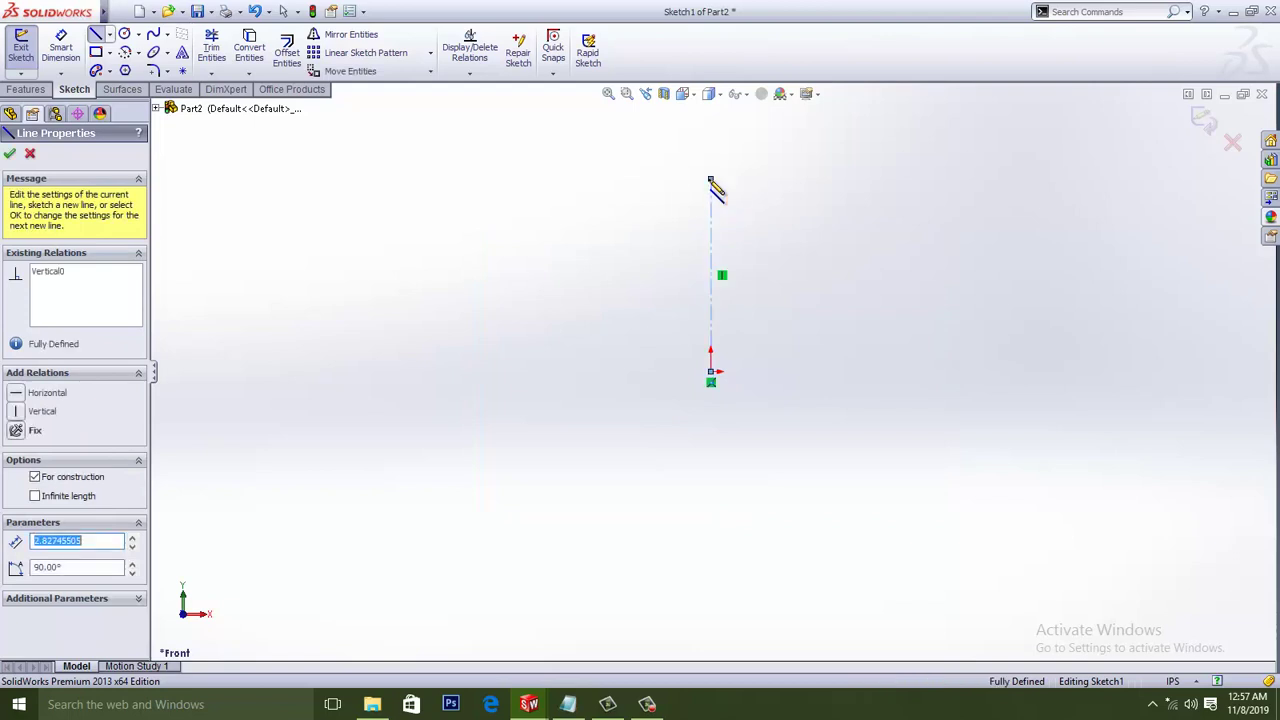
{"action": "right_click", "coordinate": [577, 193]}
{"action": "left_click", "coordinate": [630, 198]}
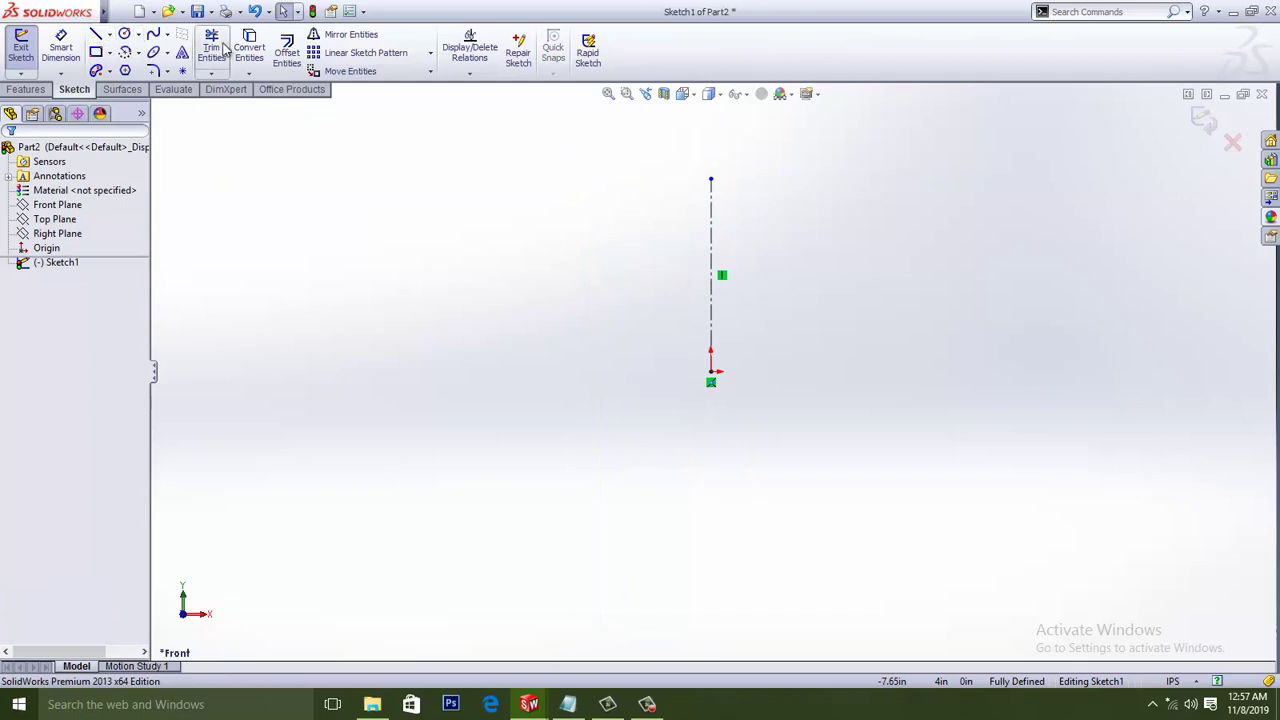
Sketch a centerpoint arc of about 0.34 in radius and 140° around the centerline's upper end, opening toward the centerline to outline the pawn's head.
{"action": "left_click", "coordinate": [124, 51]}
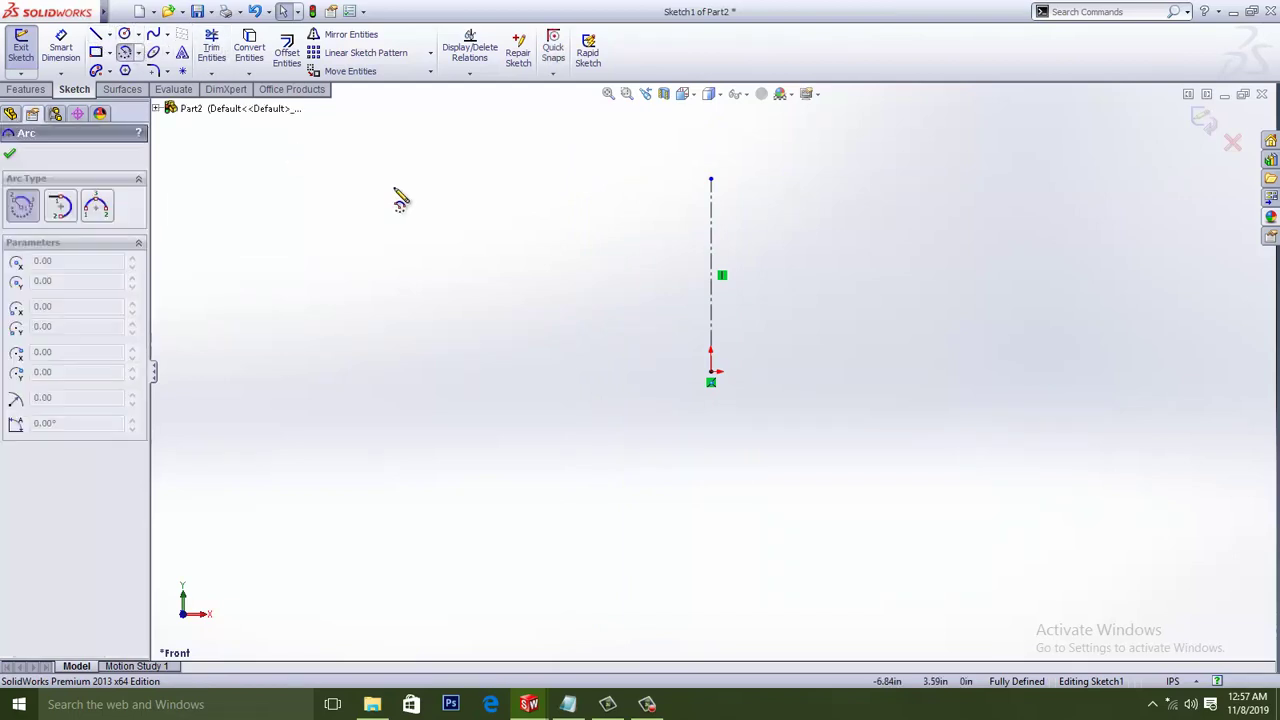
{"action": "left_click", "coordinate": [710, 180]}
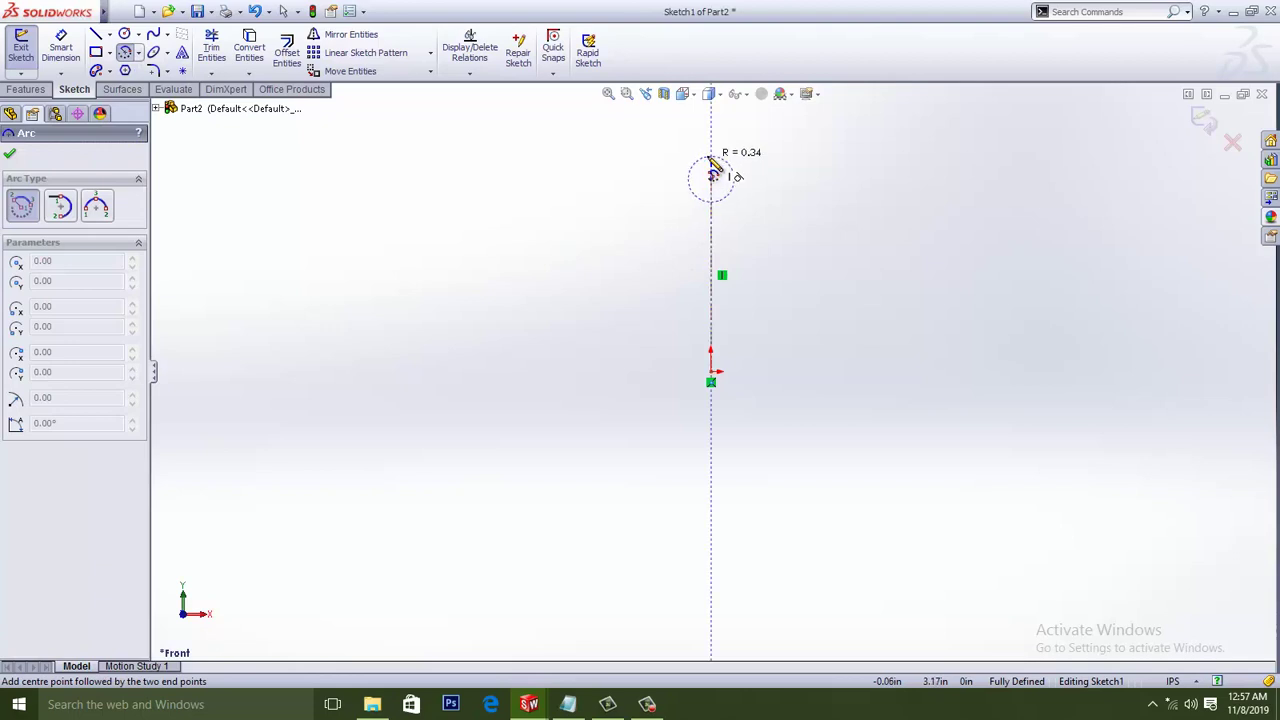
{"action": "left_click", "coordinate": [710, 158]}
{"action": "left_click", "coordinate": [697, 197]}
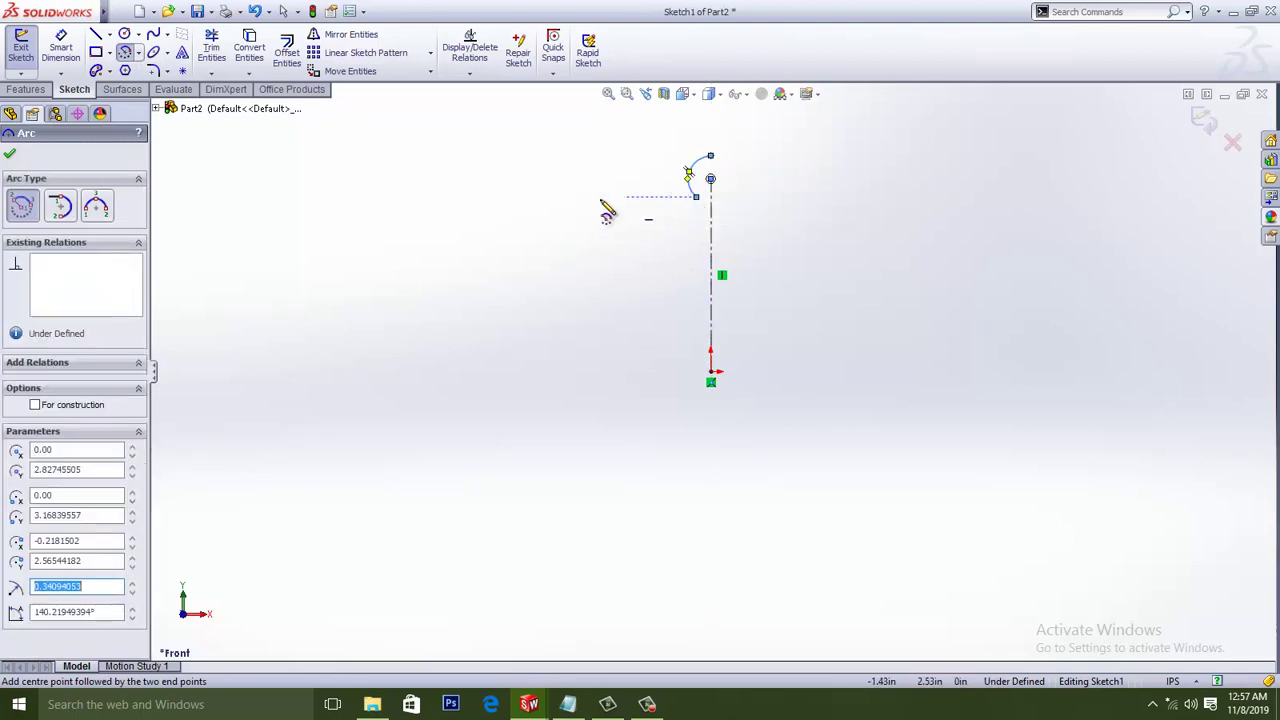
{"action": "right_click", "coordinate": [606, 207]}
{"action": "left_click", "coordinate": [638, 211]}
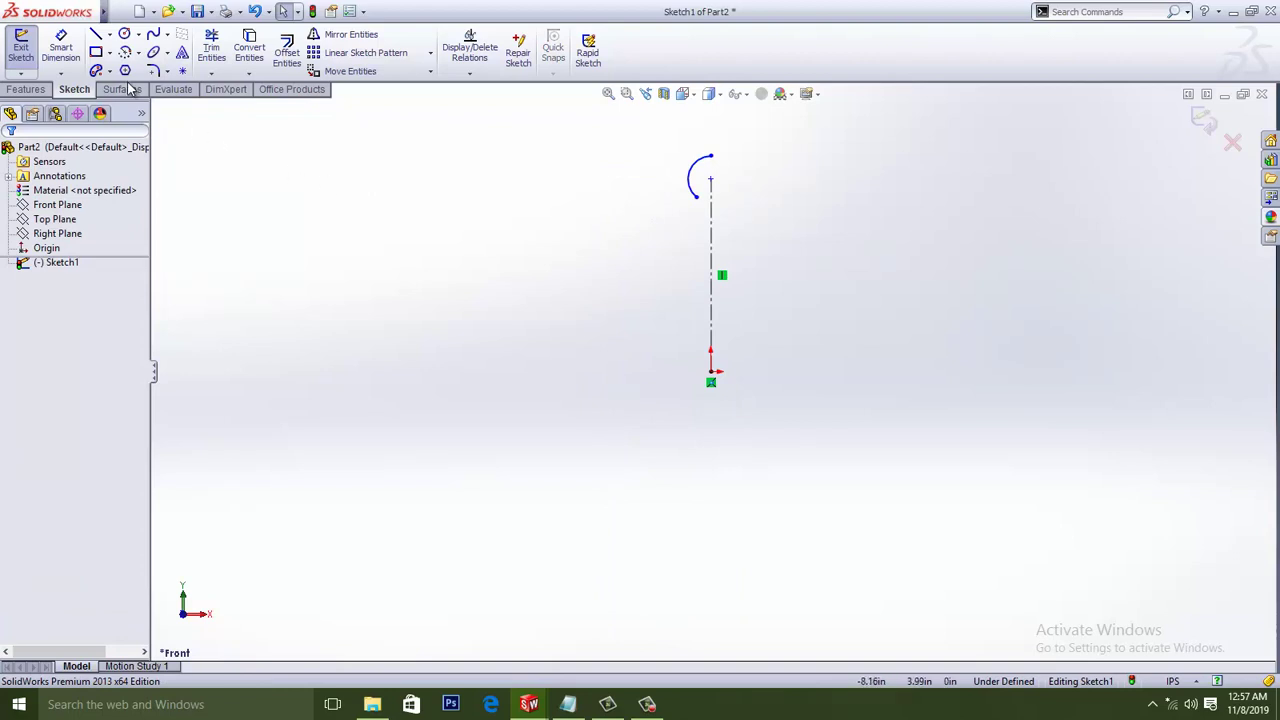
Sketch a short slanted line running outward and down from the arc's lower end to form the collar.
{"action": "left_click", "coordinate": [97, 35]}
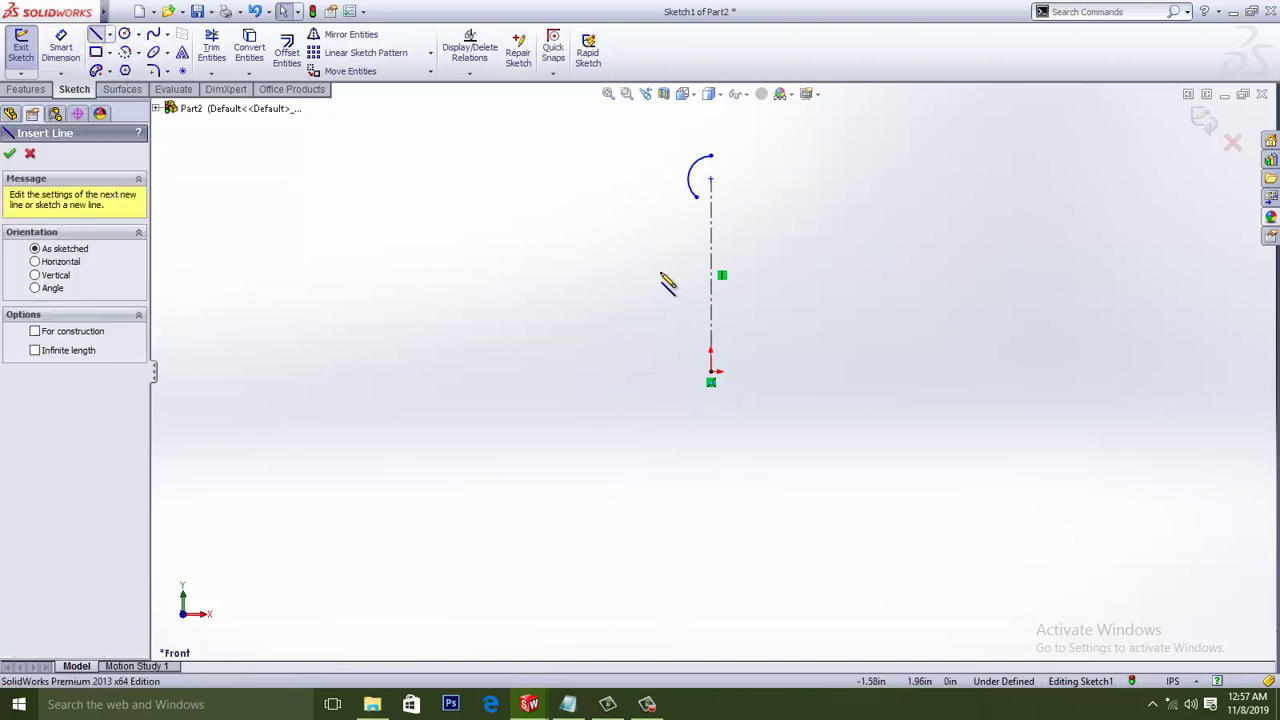
{"action": "left_click", "coordinate": [702, 205]}
{"action": "right_click", "coordinate": [596, 227]}
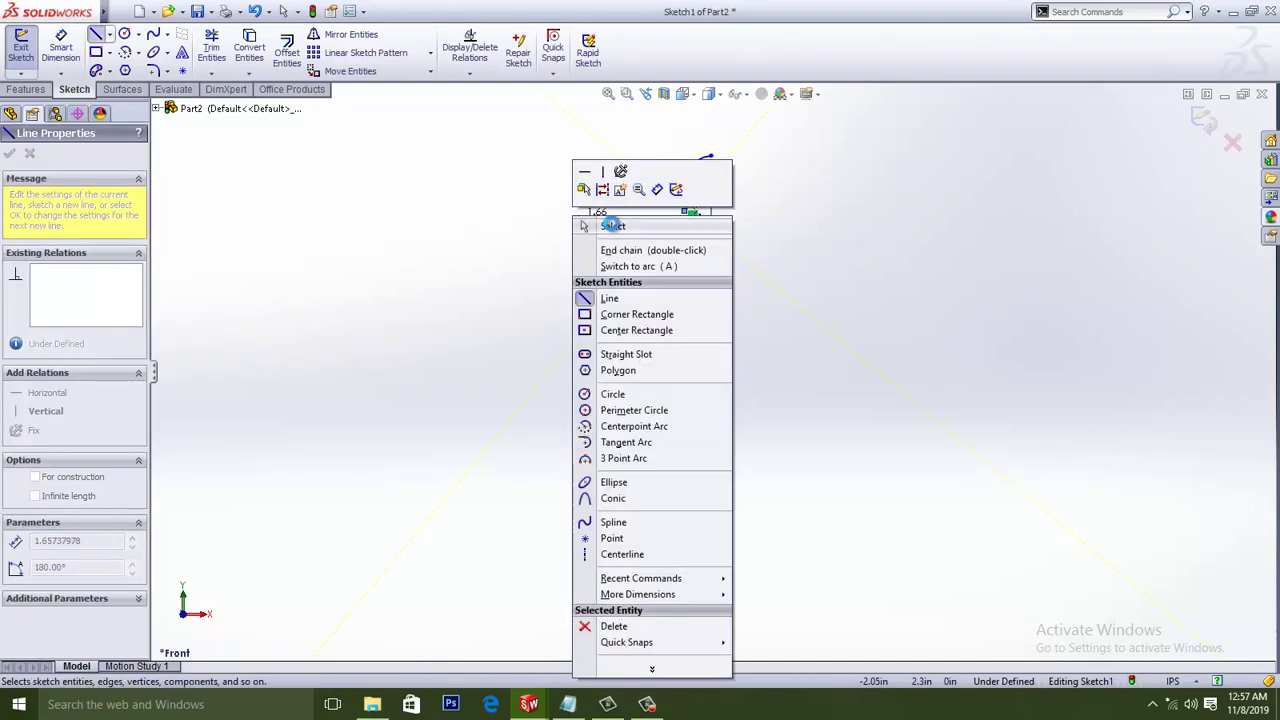
{"action": "left_click", "coordinate": [612, 226]}
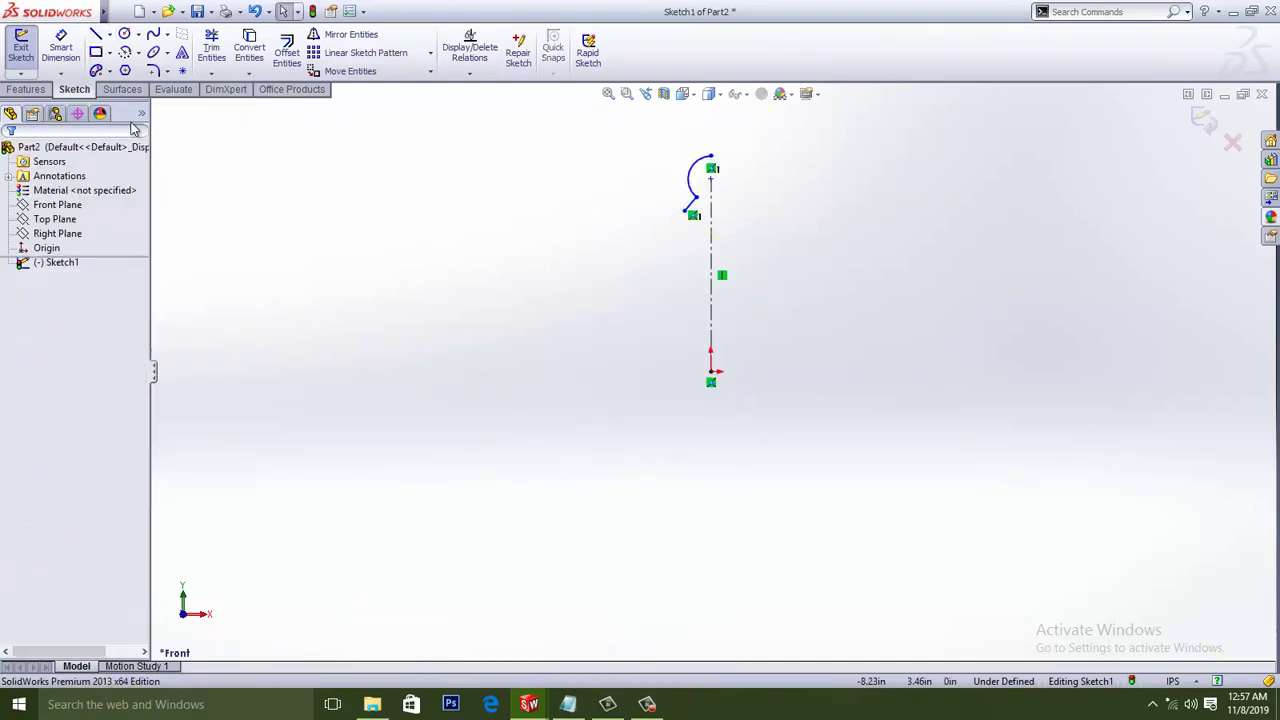
Sketch a spline from the collar line's outer end, curving in for the waist and flaring out to about X -0.51, Y 0.95 in.
{"action": "left_click", "coordinate": [153, 35]}
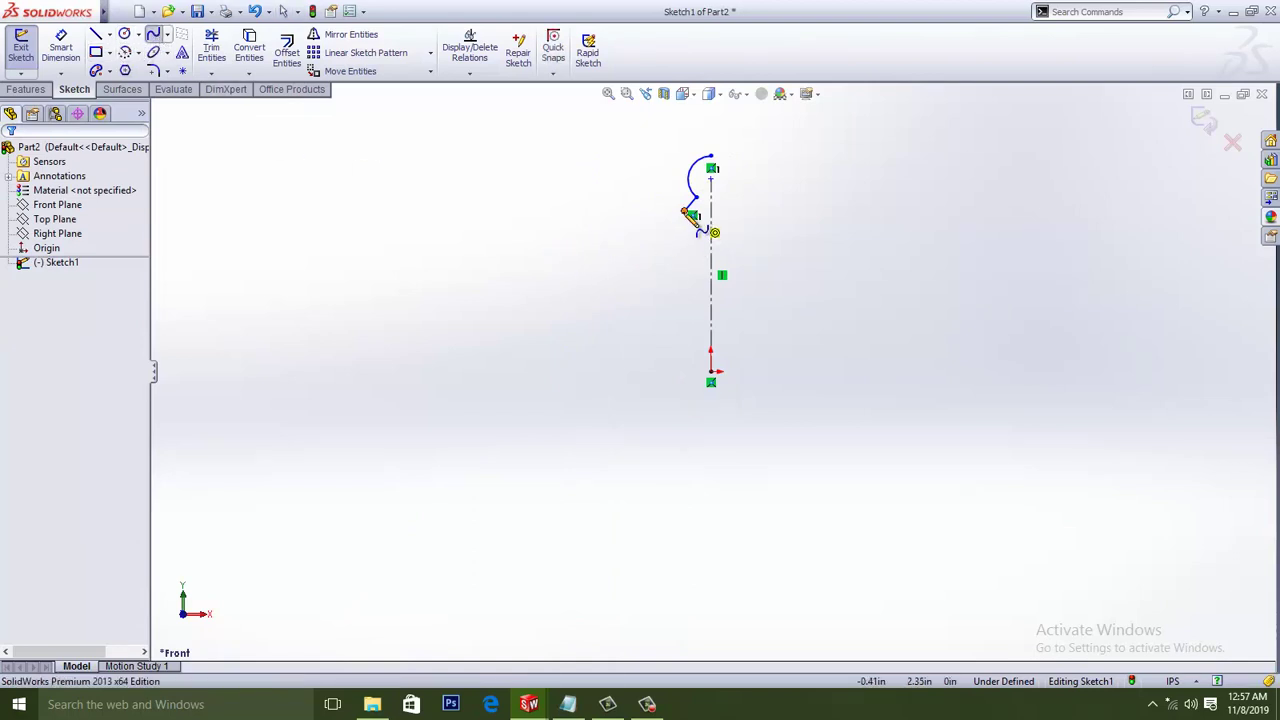
{"action": "left_click", "coordinate": [692, 206]}
{"action": "left_click", "coordinate": [691, 281]}
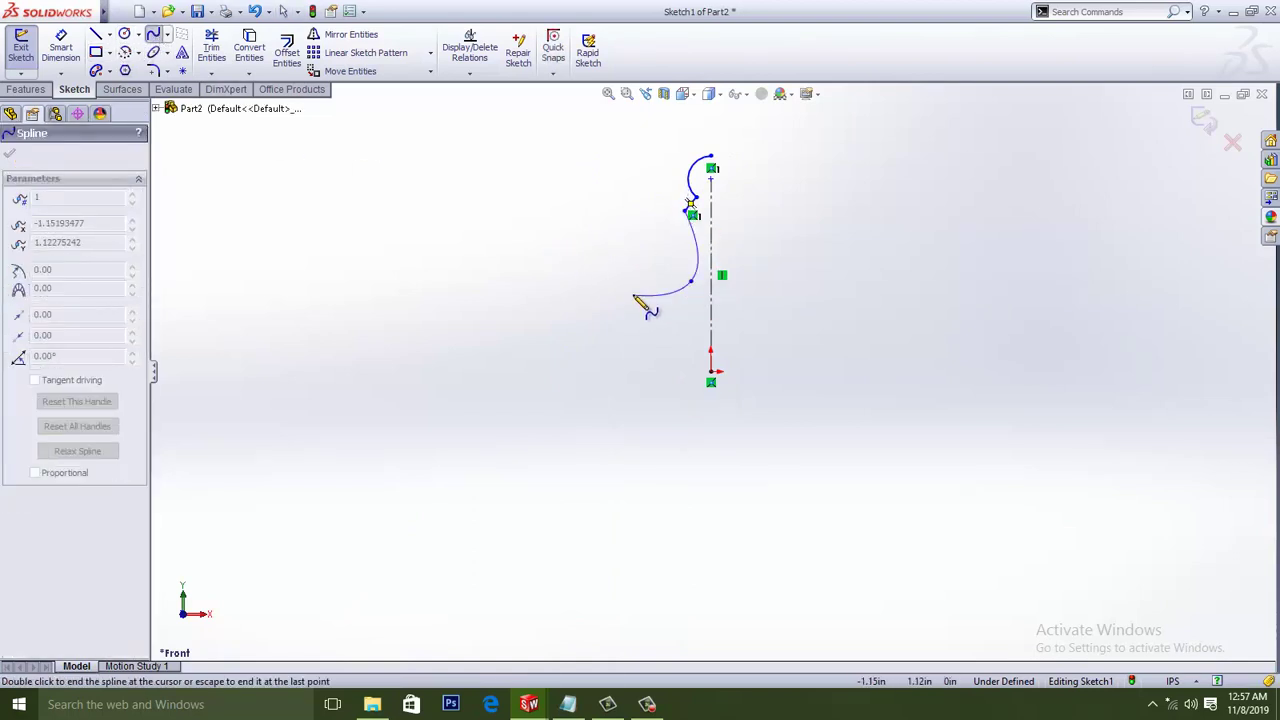
{"action": "left_click", "coordinate": [676, 304]}
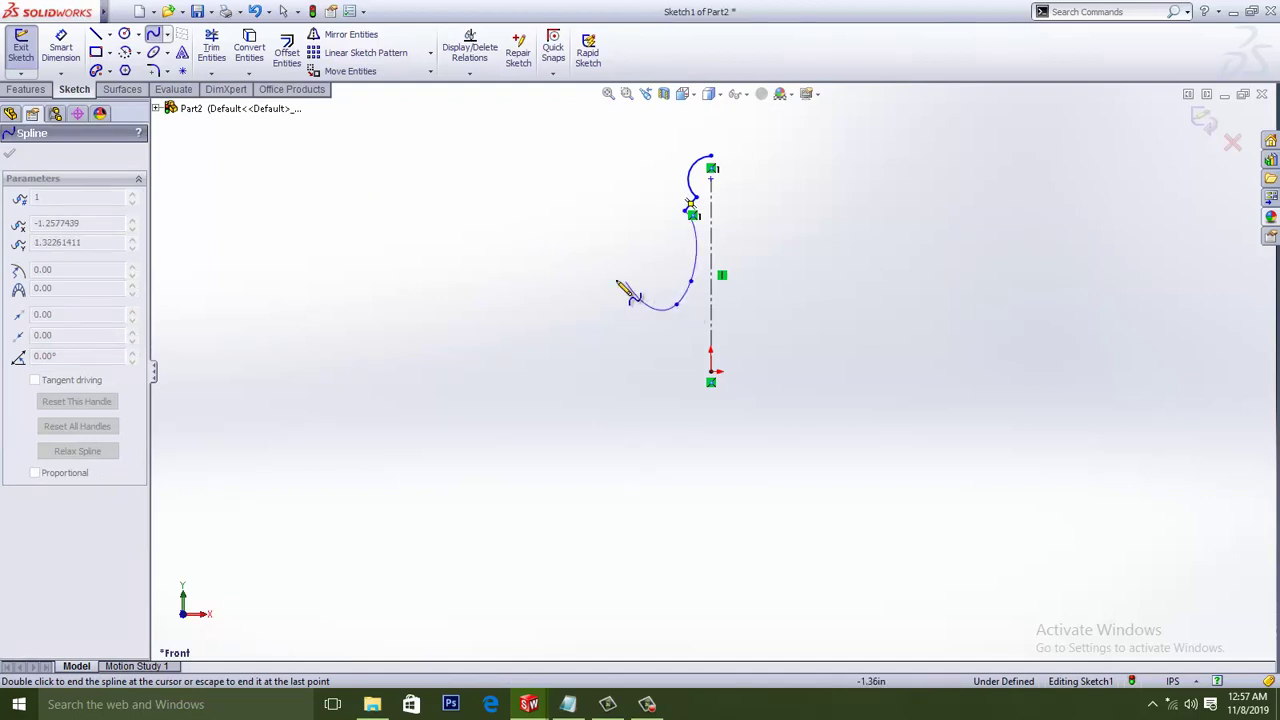
{"action": "right_click", "coordinate": [618, 288]}
{"action": "left_click", "coordinate": [652, 291]}
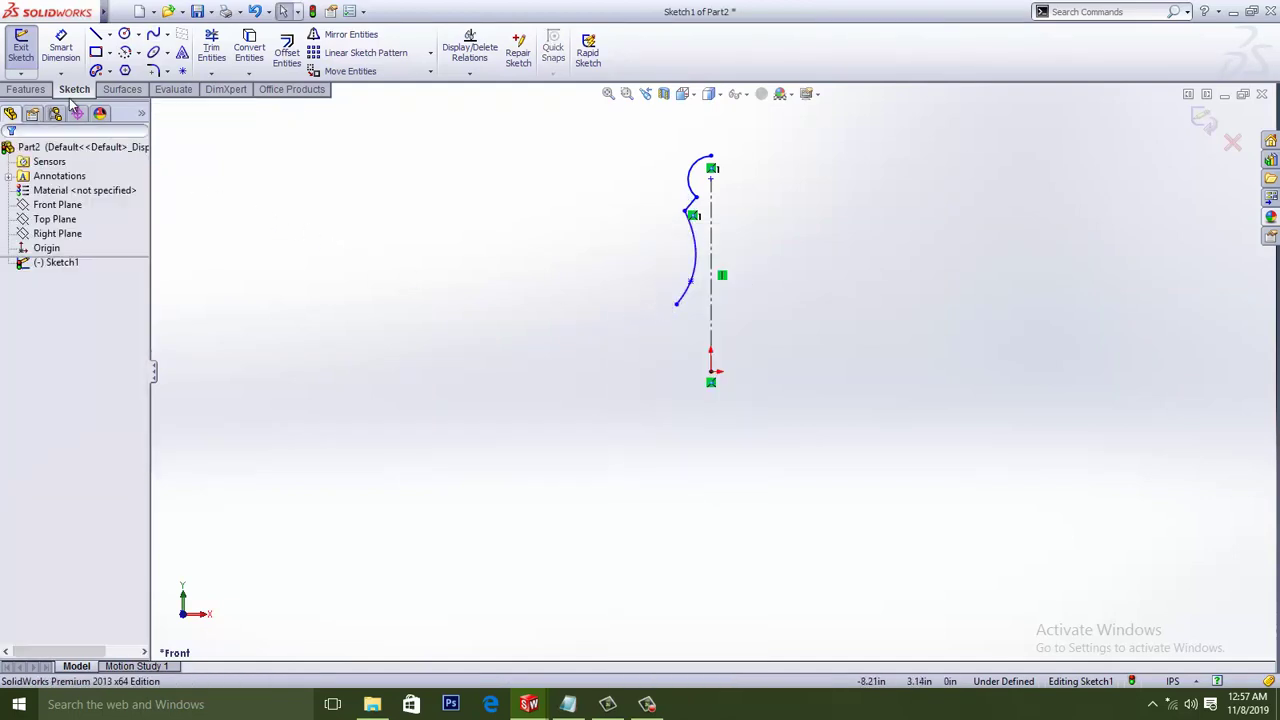
Sketch the stepped base profile with horizontal and vertical lines from the spline's end, closing with a bottom line about 0.81 in long to the origin.
{"action": "left_click", "coordinate": [96, 34]}
{"action": "left_click", "coordinate": [676, 304]}
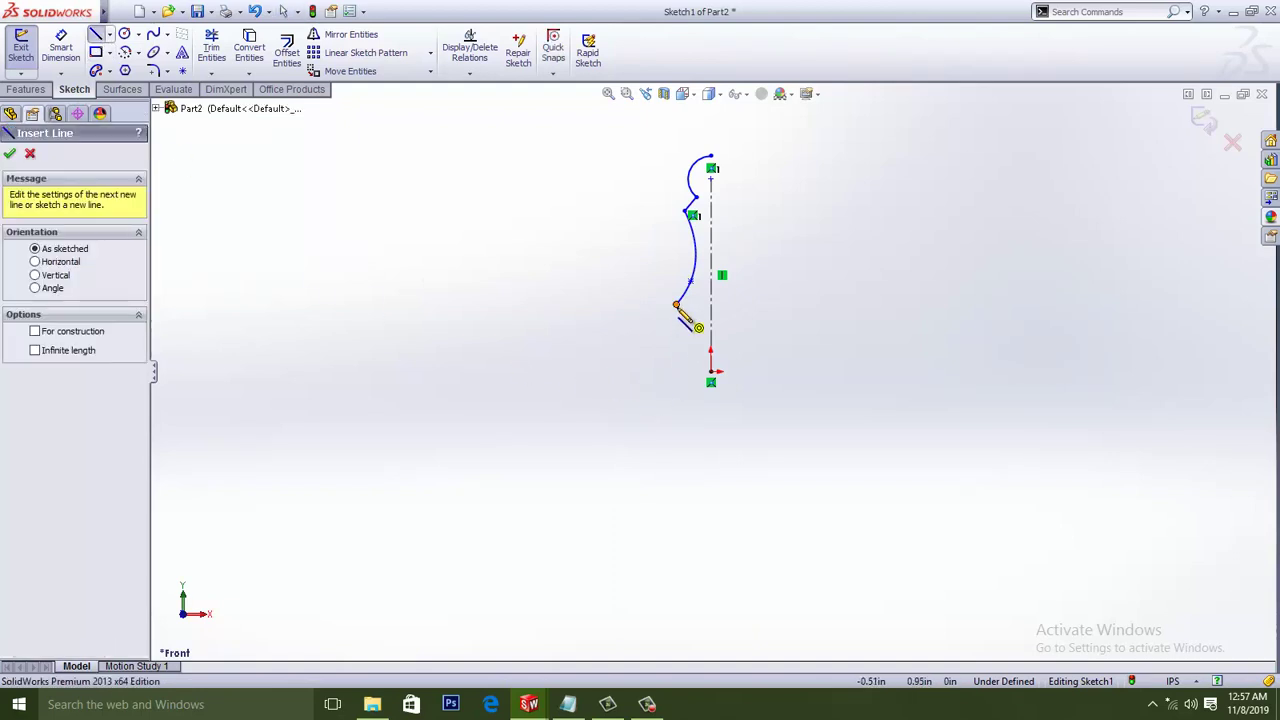
{"action": "left_click", "coordinate": [676, 316]}
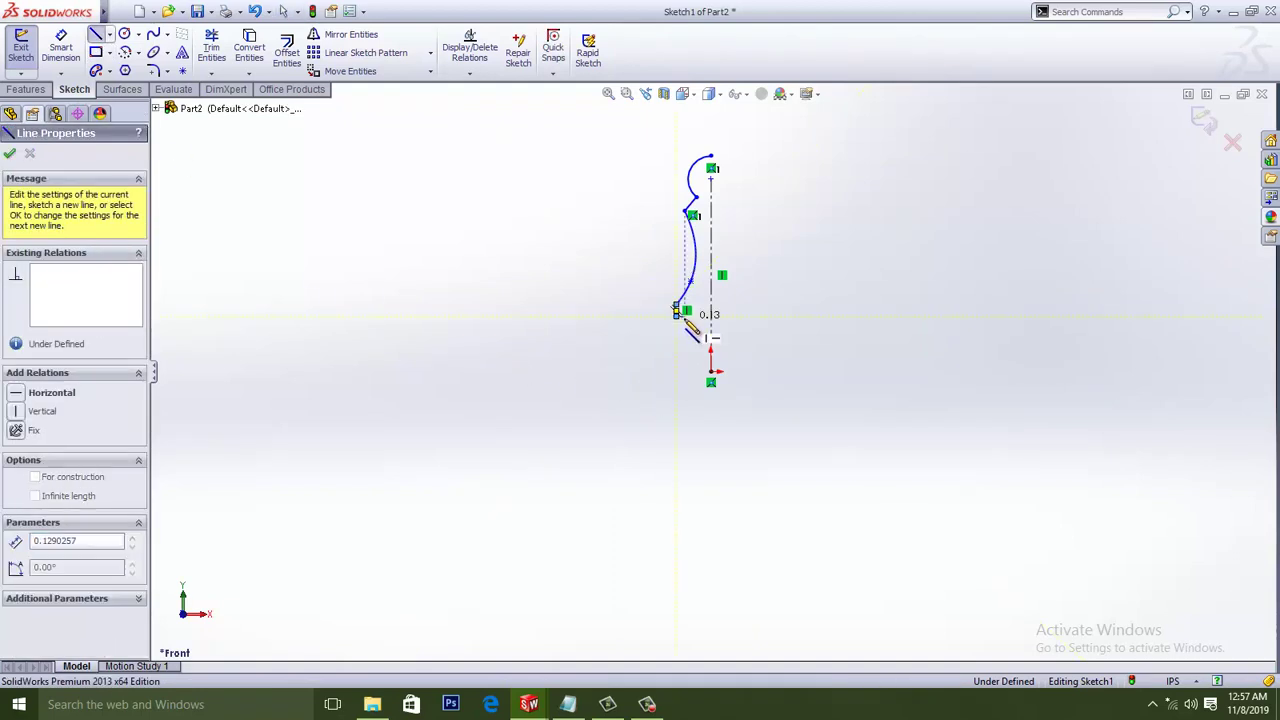
{"action": "left_click", "coordinate": [656, 329]}
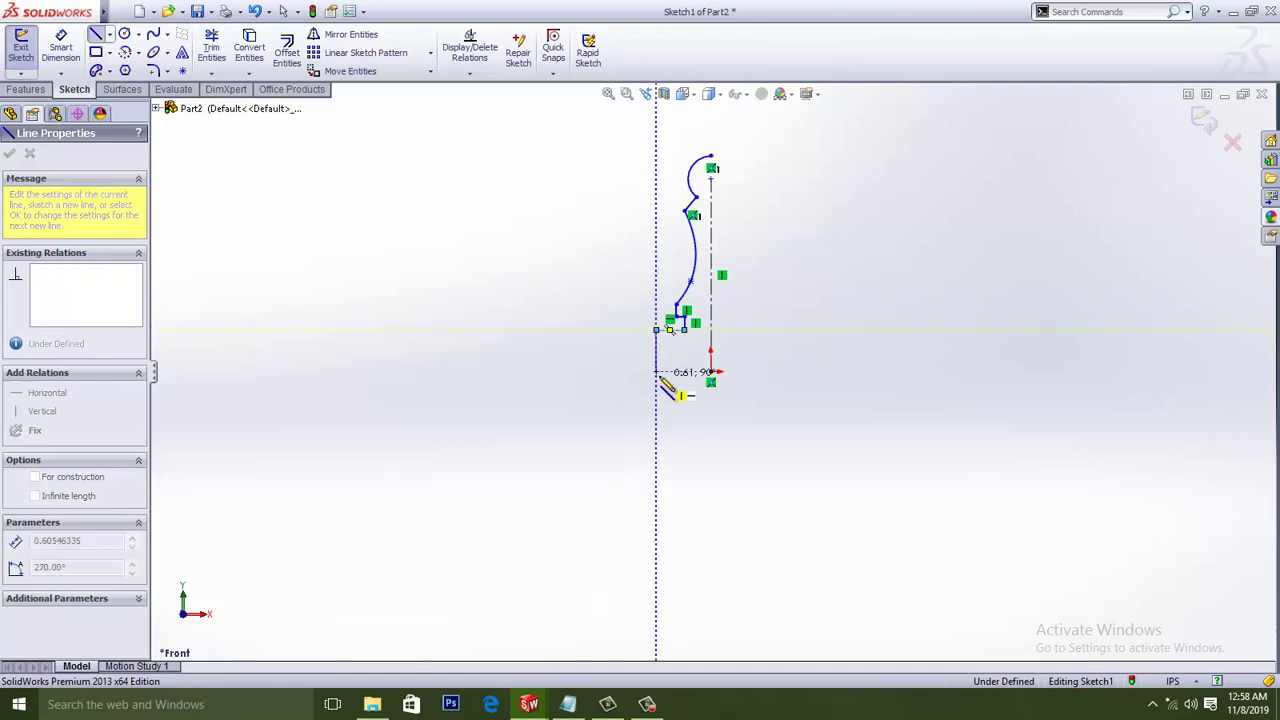
{"action": "left_click", "coordinate": [656, 371]}
{"action": "left_click", "coordinate": [709, 372]}
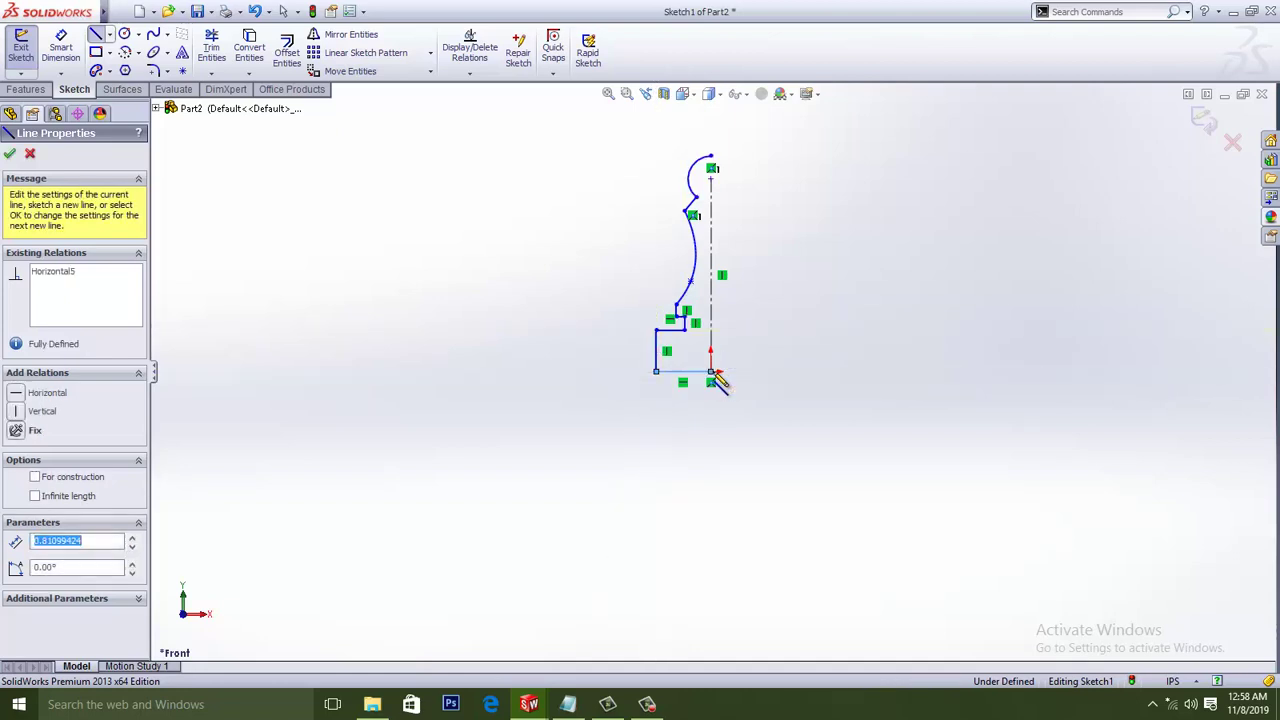
{"action": "right_click", "coordinate": [583, 281]}
{"action": "left_click", "coordinate": [586, 289]}
{"action": "key", "text": "Escape"}
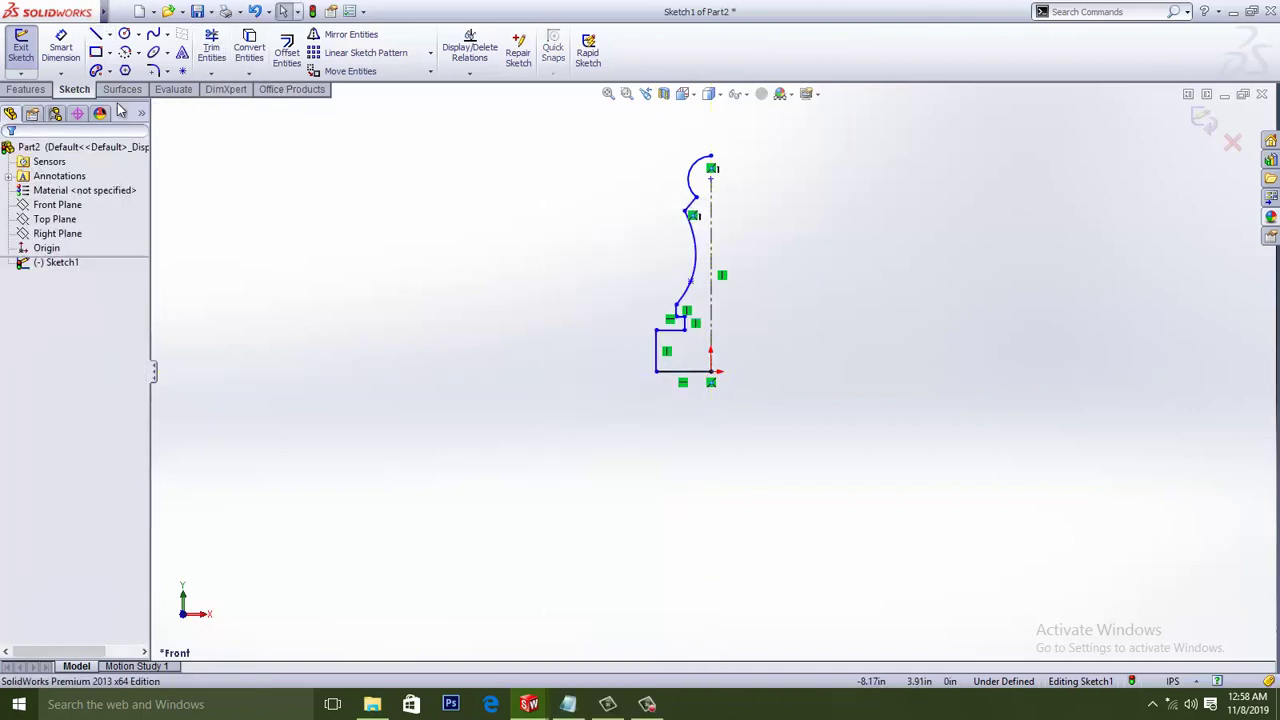
Revolve the profile 360° about the centerline into a solid pawn, letting the open sketch be closed automatically.
{"action": "left_click", "coordinate": [20, 90]}
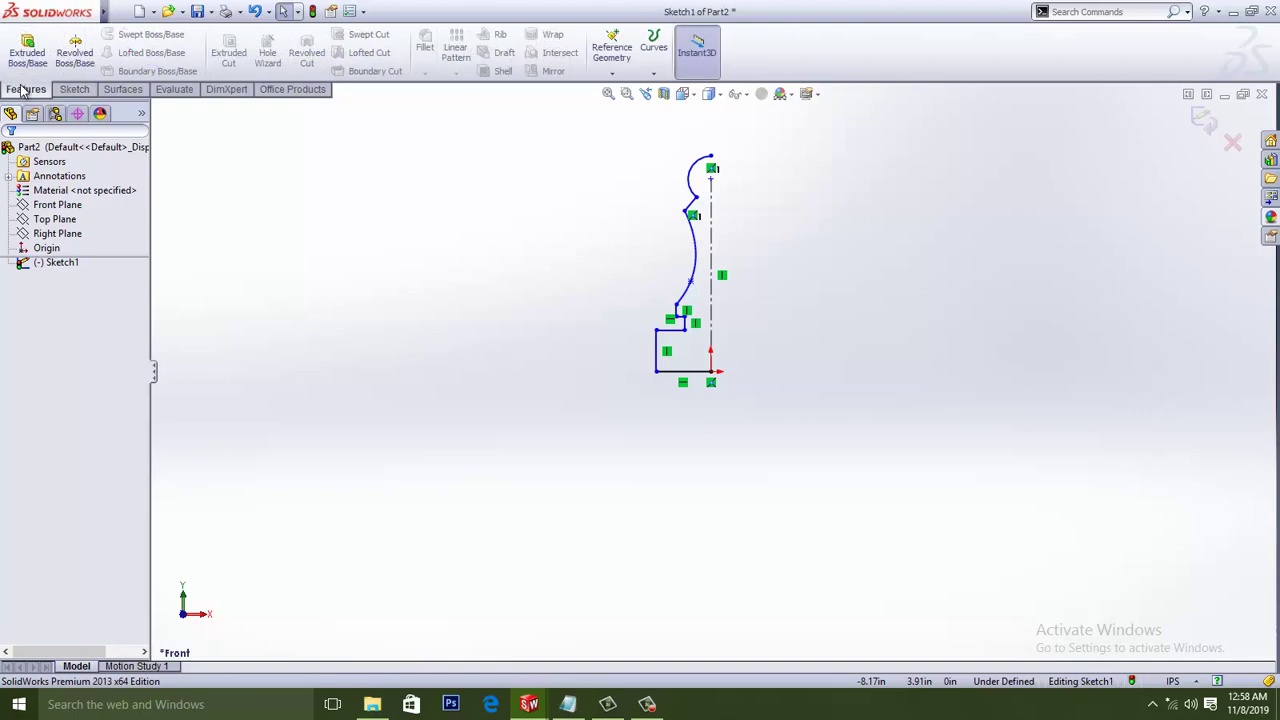
{"action": "left_click", "coordinate": [80, 60]}
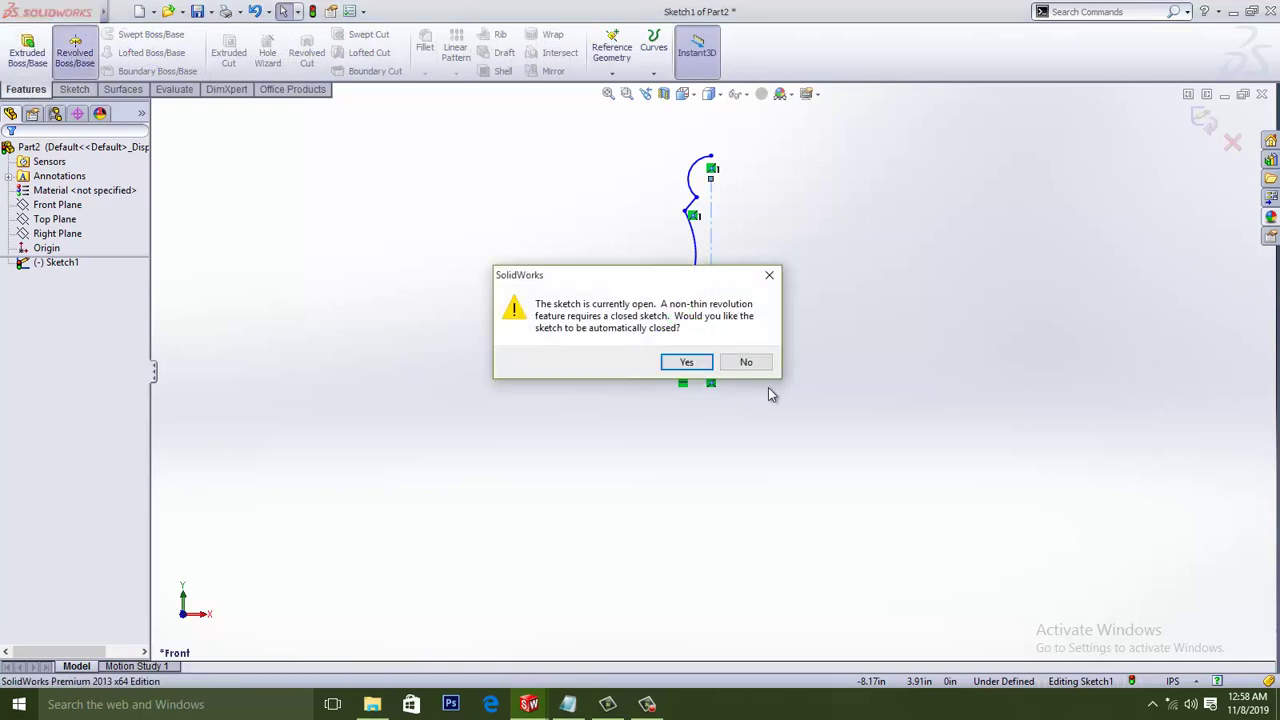
{"action": "left_click", "coordinate": [686, 362]}
{"action": "scroll", "coordinate": [695, 367], "scroll_direction": "up", "scroll_amount": 3}
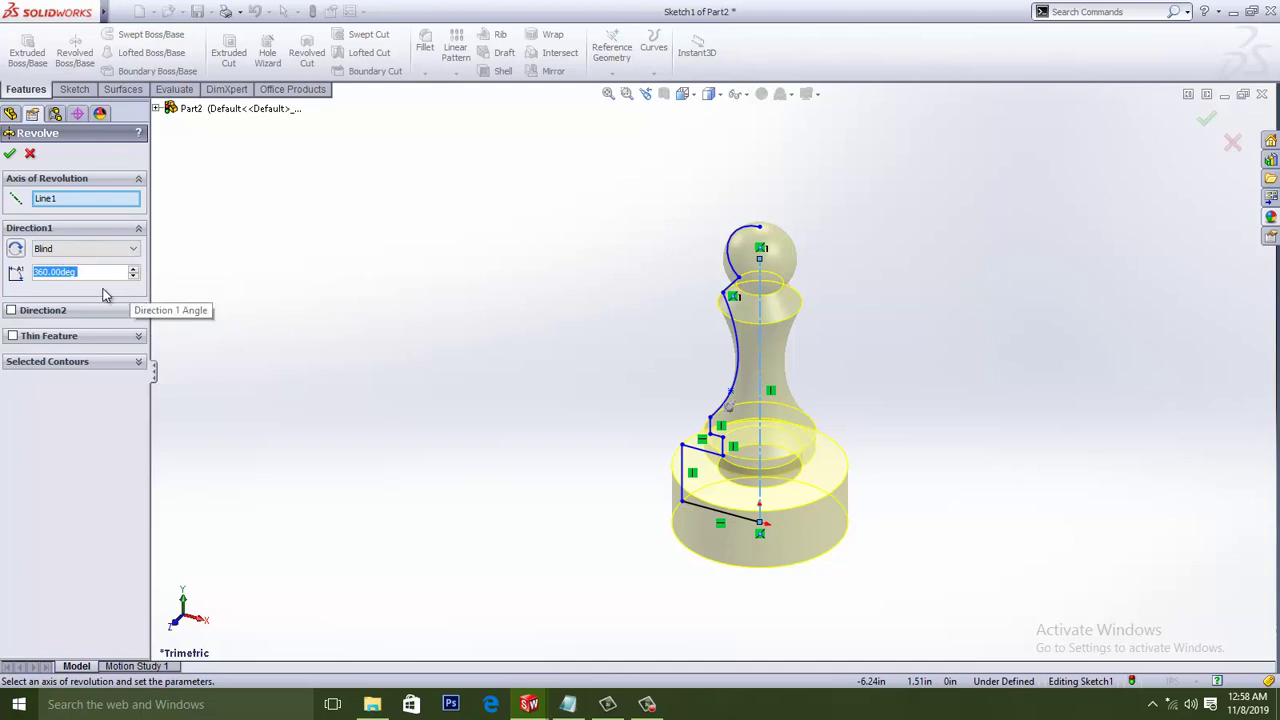
{"action": "left_click", "coordinate": [12, 156]}
{"action": "scroll", "coordinate": [426, 338], "scroll_direction": "up", "scroll_amount": 2}
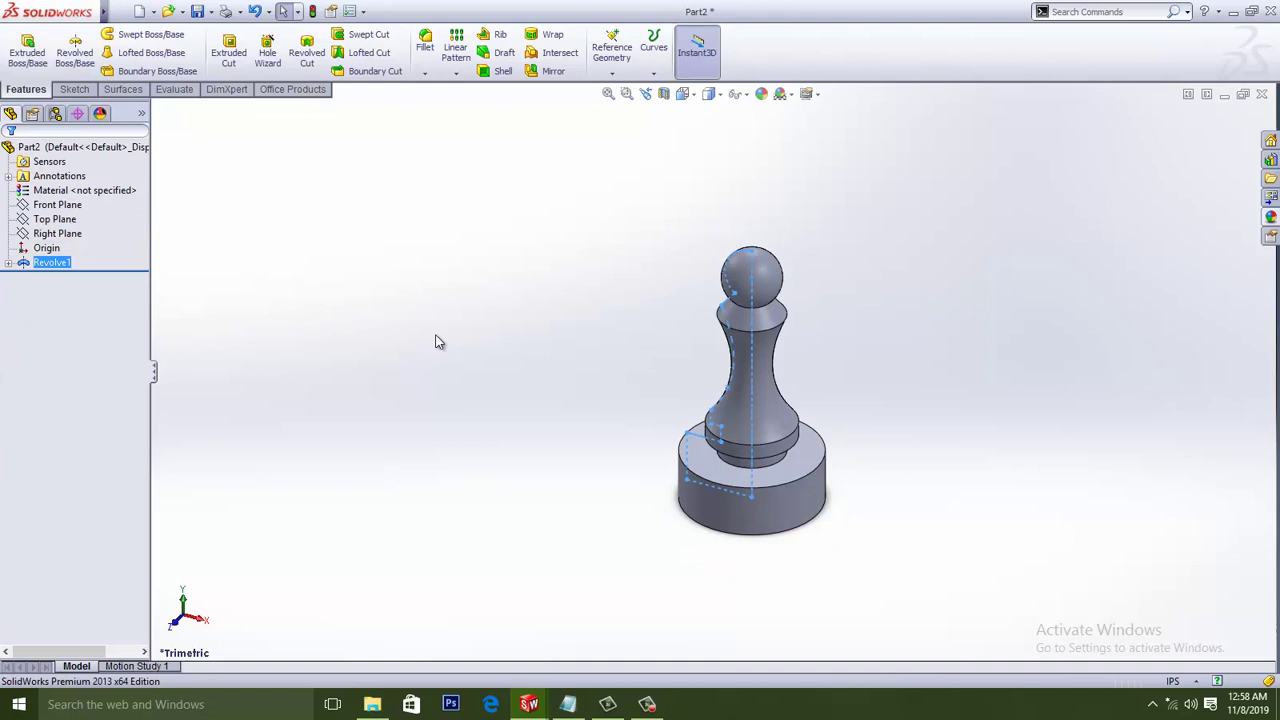
{"action": "left_click", "coordinate": [498, 279]}
Sketch a corner rectangle on the Front Plane enclosing the whole pawn, starting from about X -0.89, Y 3.33 in.
{"action": "mouse_move", "coordinate": [608, 354]}
{"action": "middle_mouse_down"}
{"action": "mouse_move", "coordinate": [549, 366]}
{"action": "mouse_move", "coordinate": [531, 271]}
{"action": "mouse_move", "coordinate": [713, 240]}
{"action": "mouse_move", "coordinate": [780, 254]}
{"action": "mouse_move", "coordinate": [746, 214]}
{"action": "mouse_move", "coordinate": [646, 206]}
{"action": "mouse_move", "coordinate": [555, 272]}
{"action": "middle_mouse_up"}
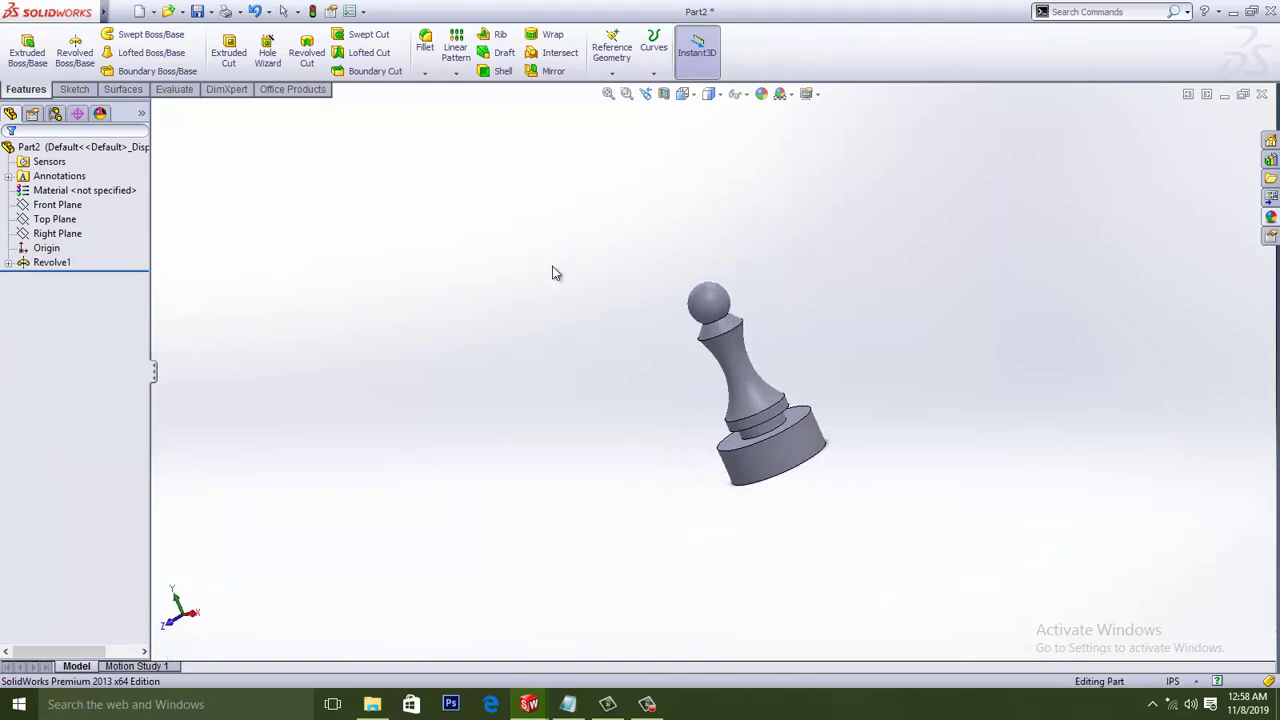
{"action": "left_click", "coordinate": [68, 207]}
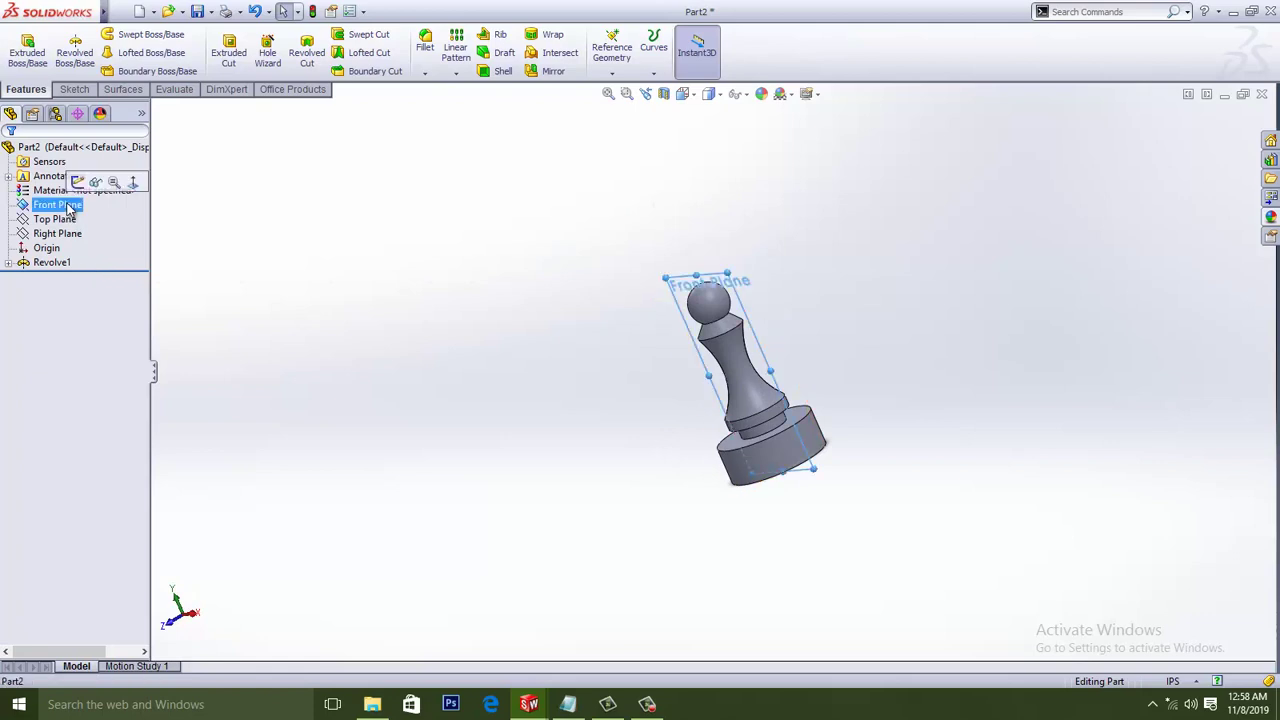
{"action": "left_click", "coordinate": [132, 182]}
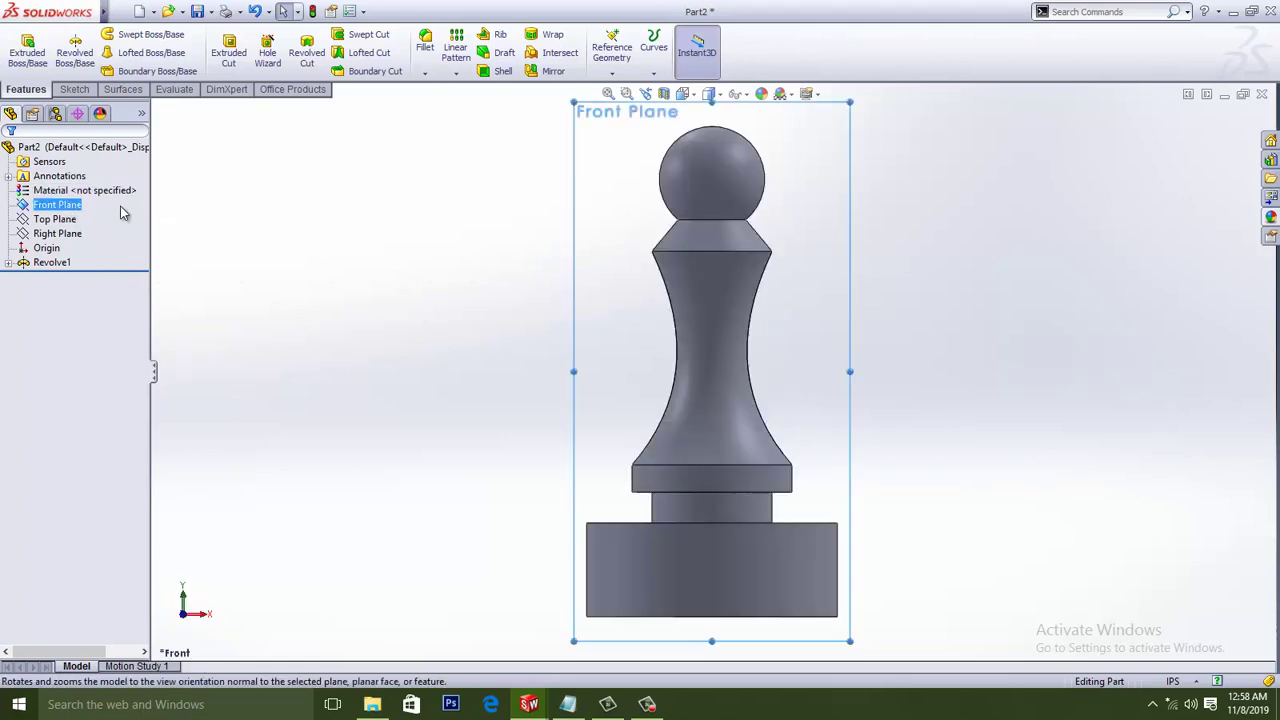
{"action": "left_click", "coordinate": [66, 91]}
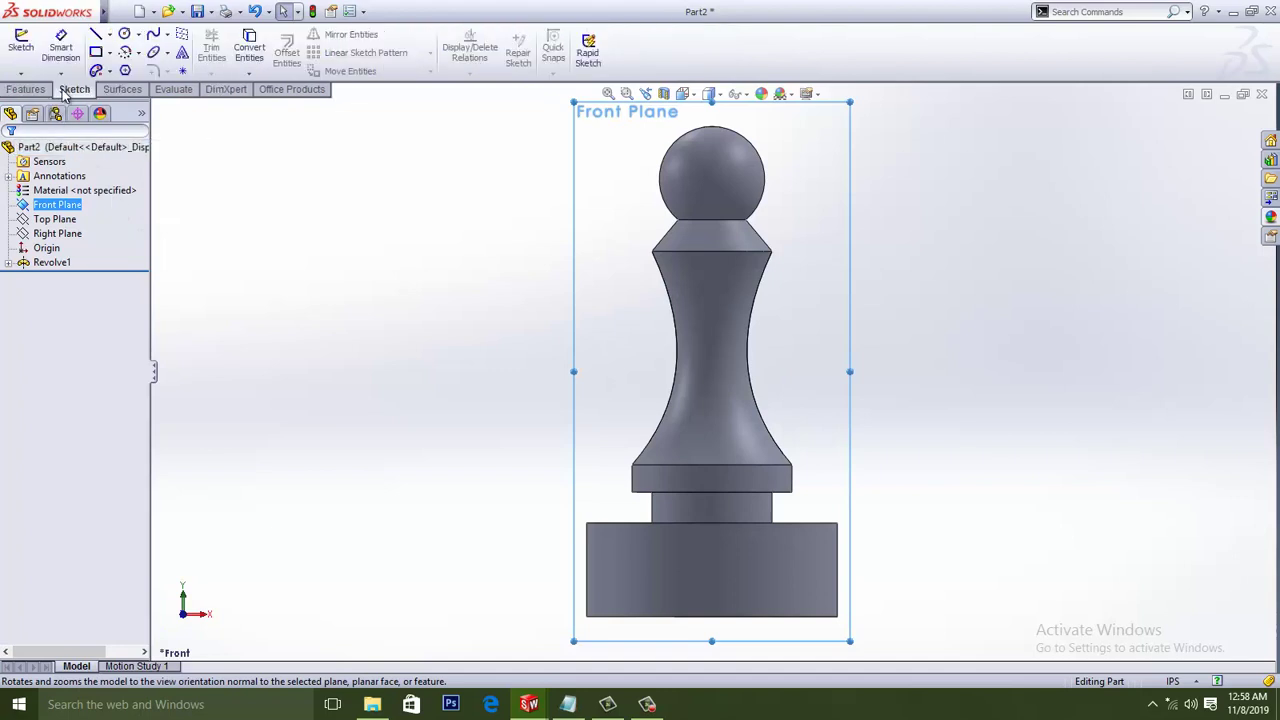
{"action": "left_click", "coordinate": [98, 53]}
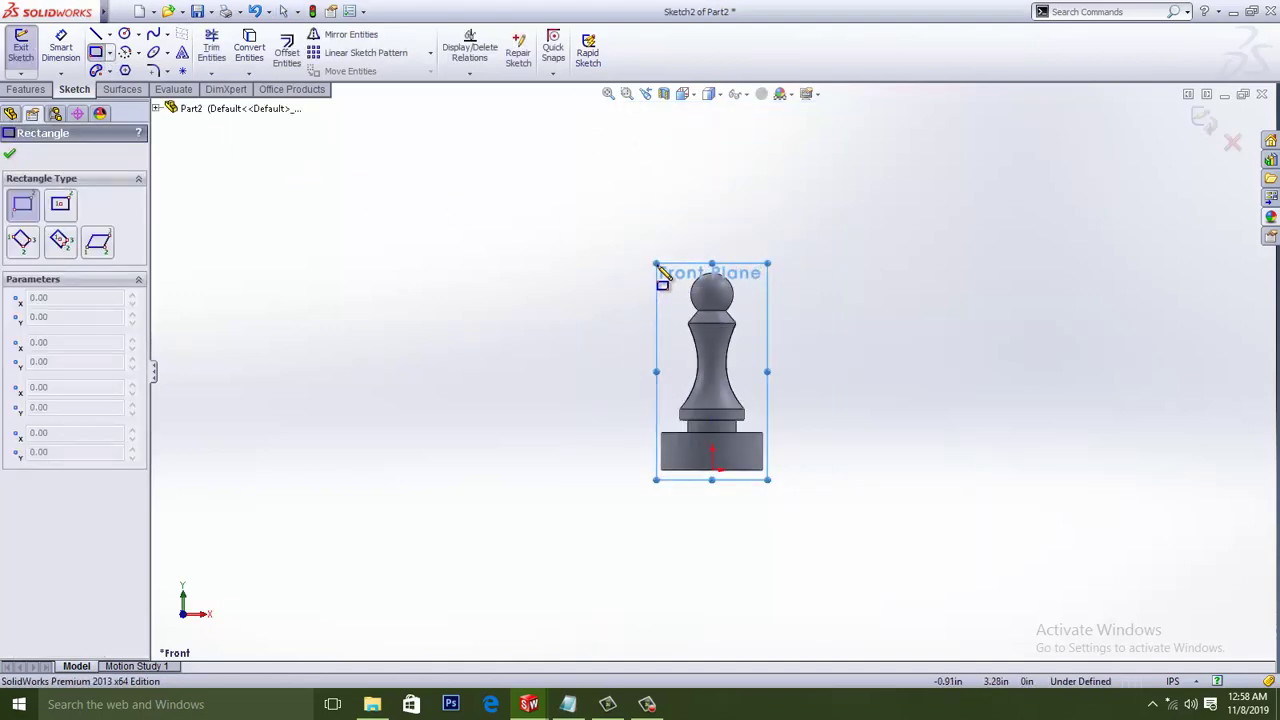
{"action": "left_click", "coordinate": [657, 264]}
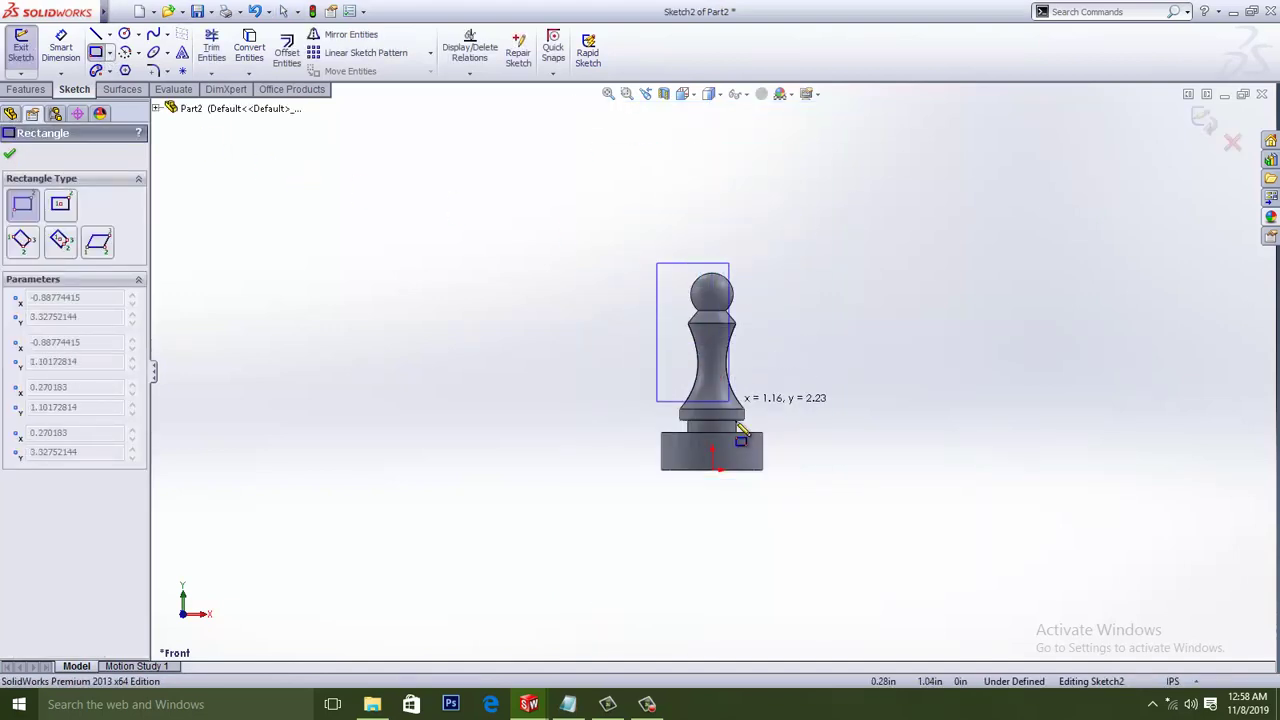
{"action": "left_click", "coordinate": [774, 485]}
{"action": "right_click", "coordinate": [532, 355]}
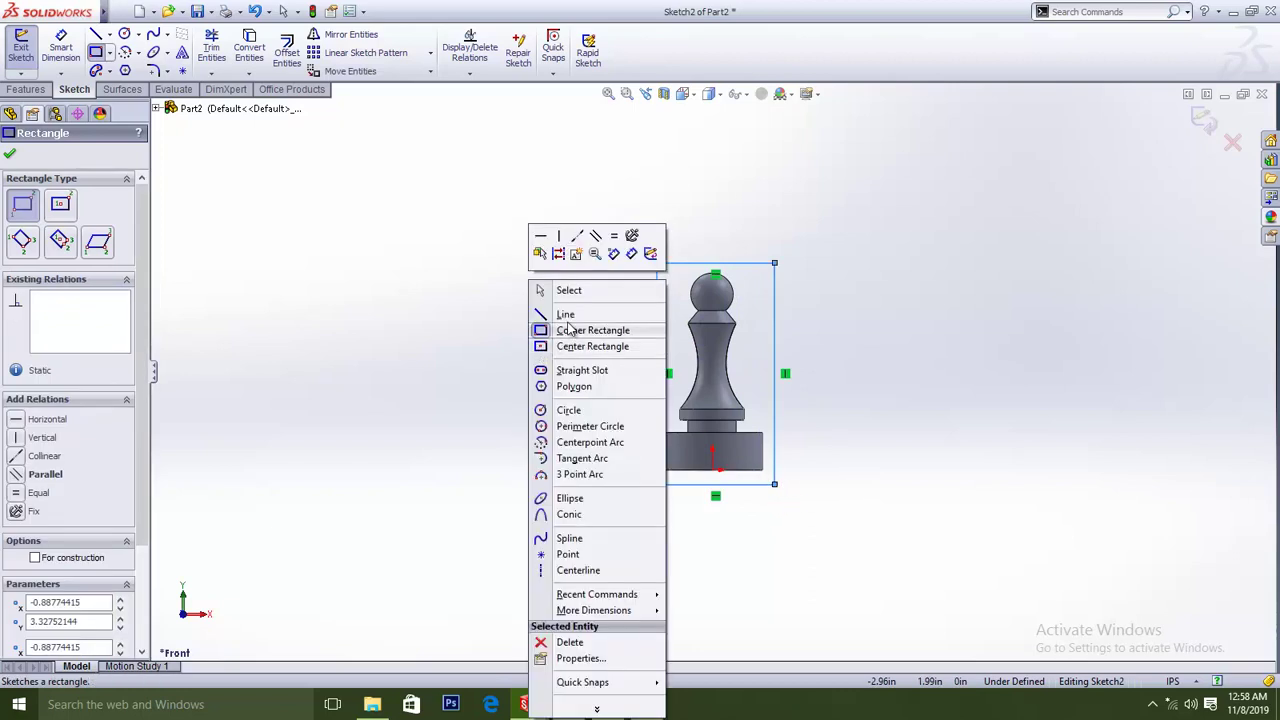
{"action": "left_click", "coordinate": [578, 295]}
Extrude the rectangle 0.90 in from the sketch plane as a blind boss, forming a block around half of the pawn.
{"action": "scroll", "coordinate": [728, 328], "scroll_direction": "down", "scroll_amount": 2}
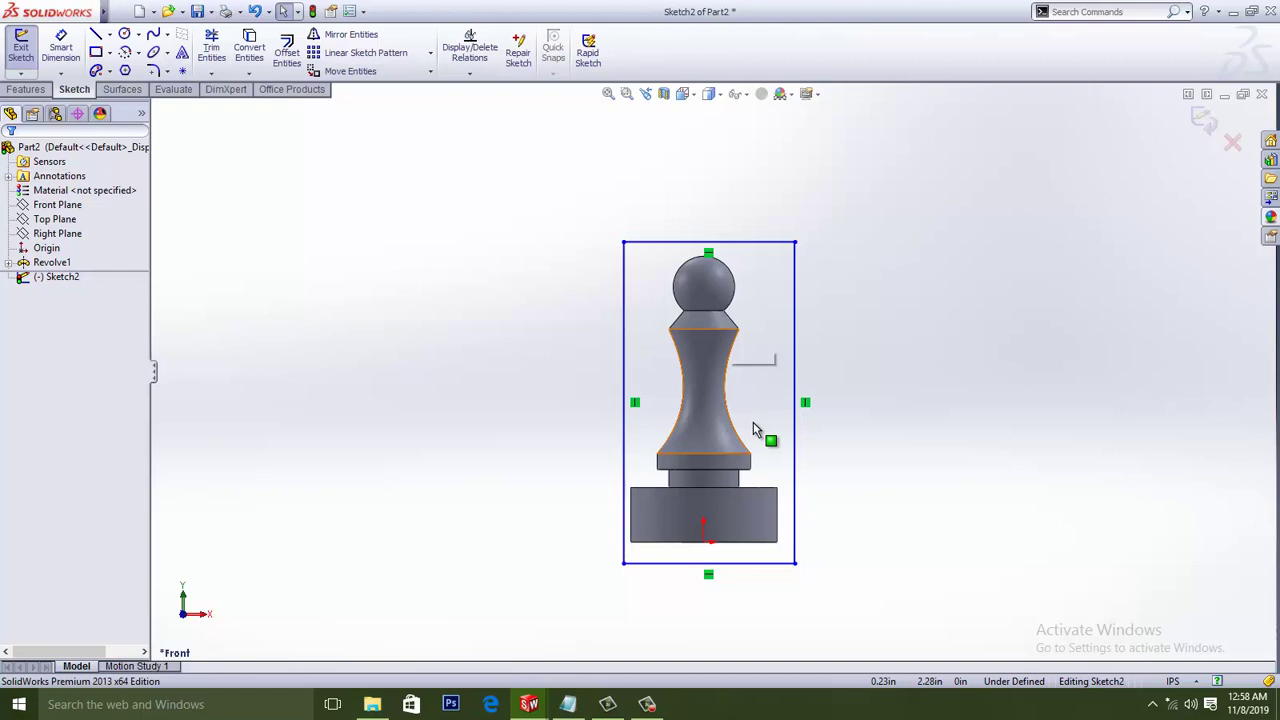
{"action": "scroll", "coordinate": [755, 430], "scroll_direction": "down", "scroll_amount": 2}
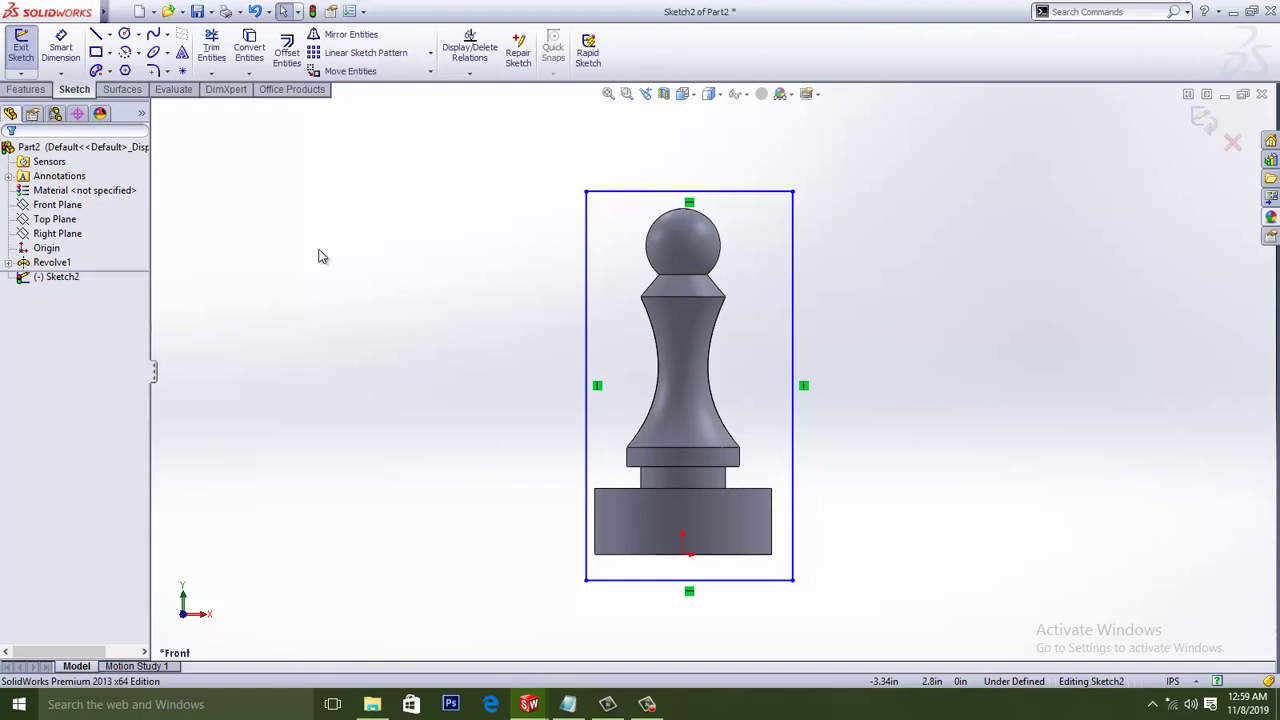
{"action": "left_click", "coordinate": [27, 90]}
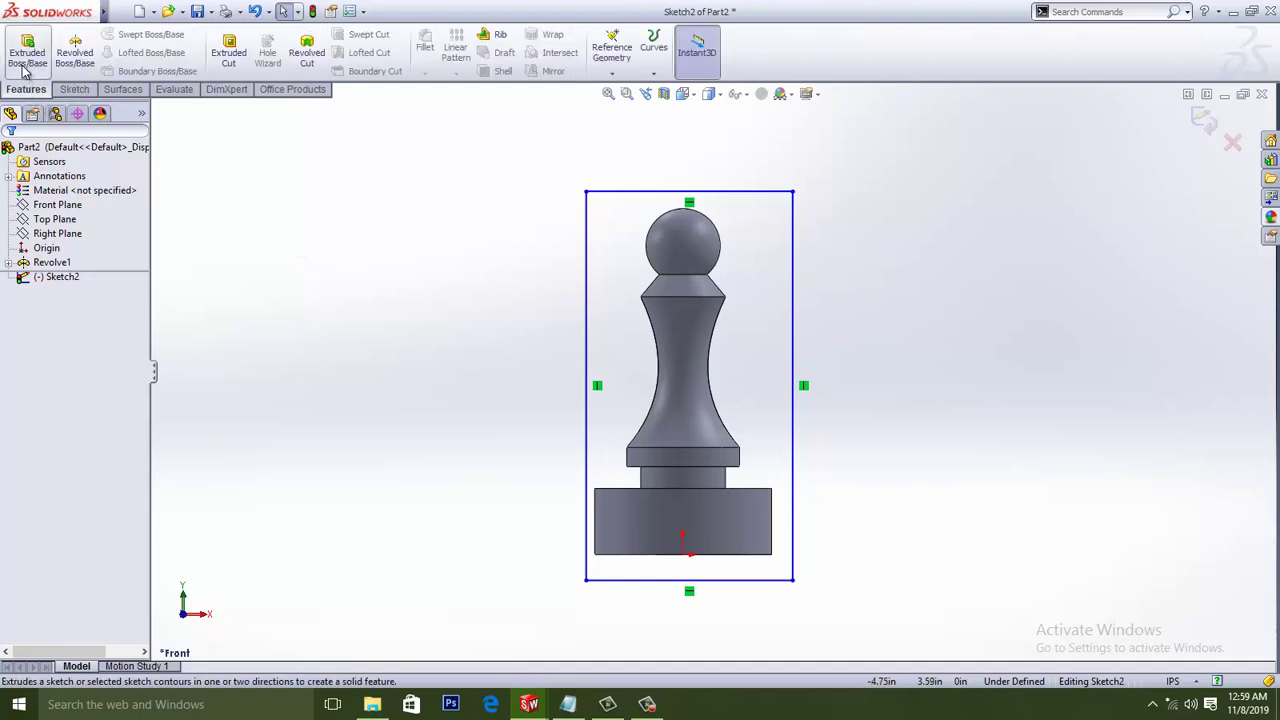
{"action": "left_click", "coordinate": [27, 48]}
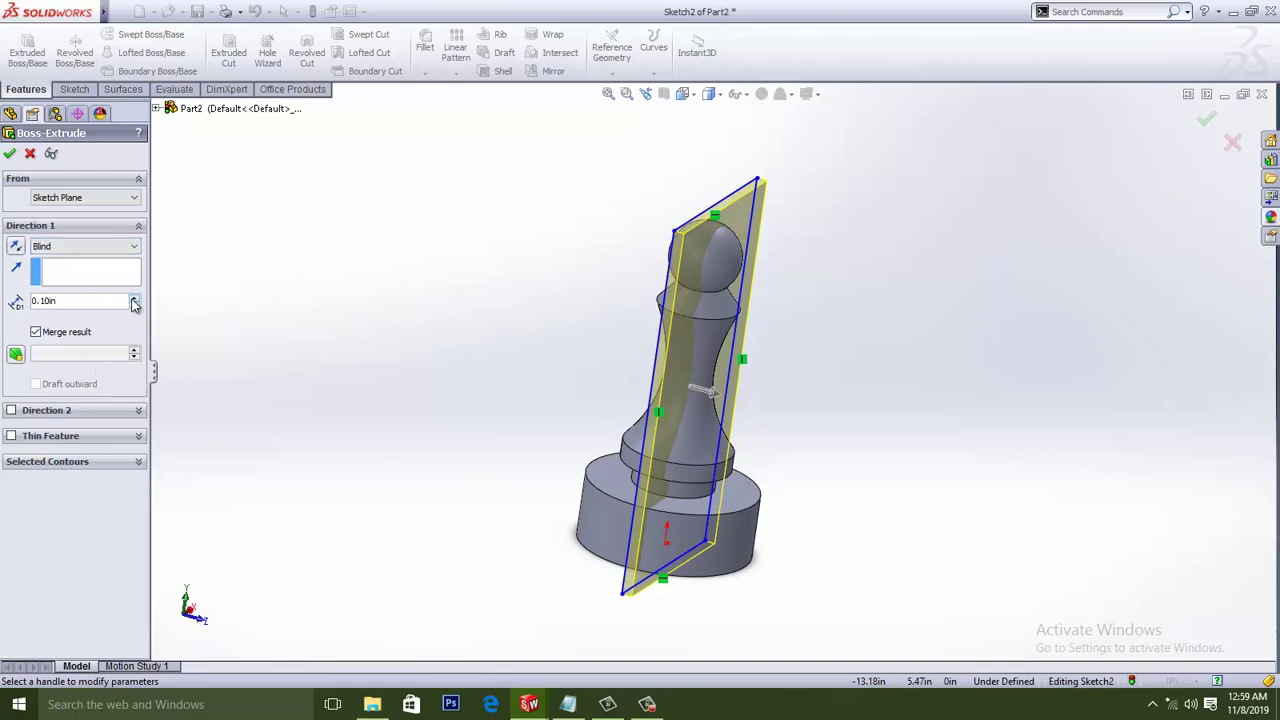
{"action": "left_click_drag", "start_coordinate": [134, 304], "coordinate": [134, 304]}
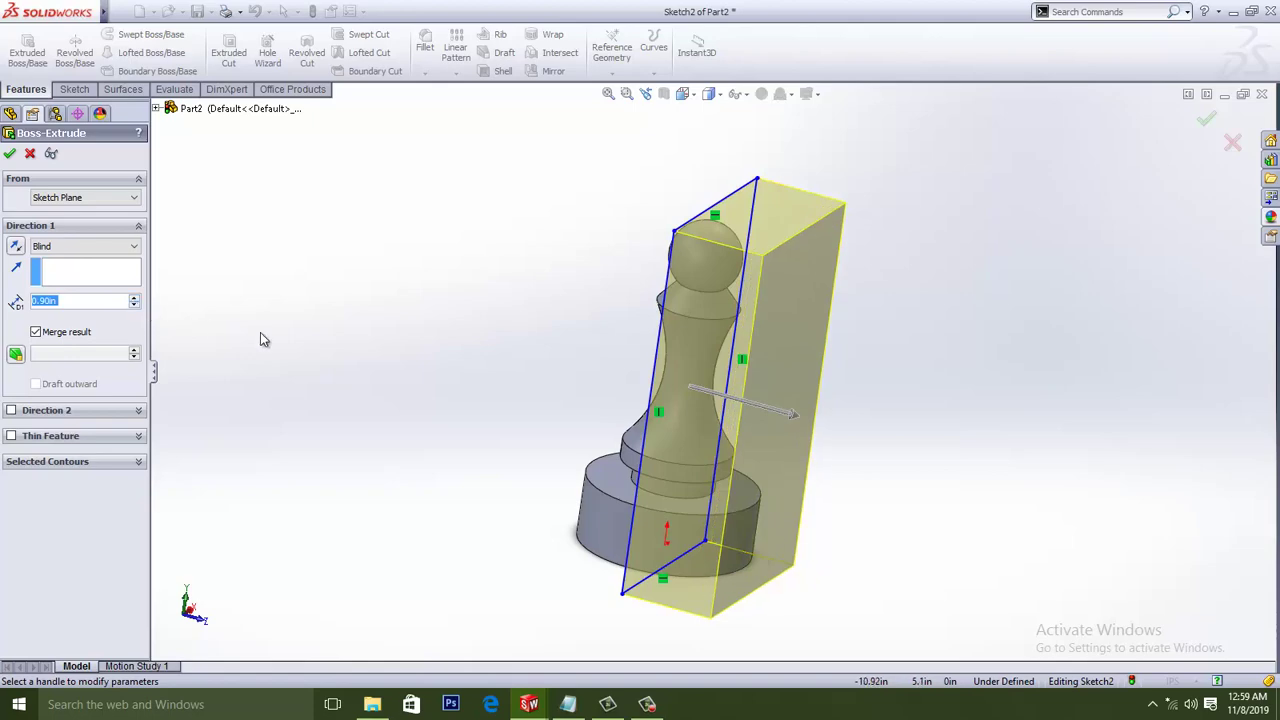
{"action": "middle_click_drag", "start_coordinate": [371, 380], "coordinate": [477, 320]}
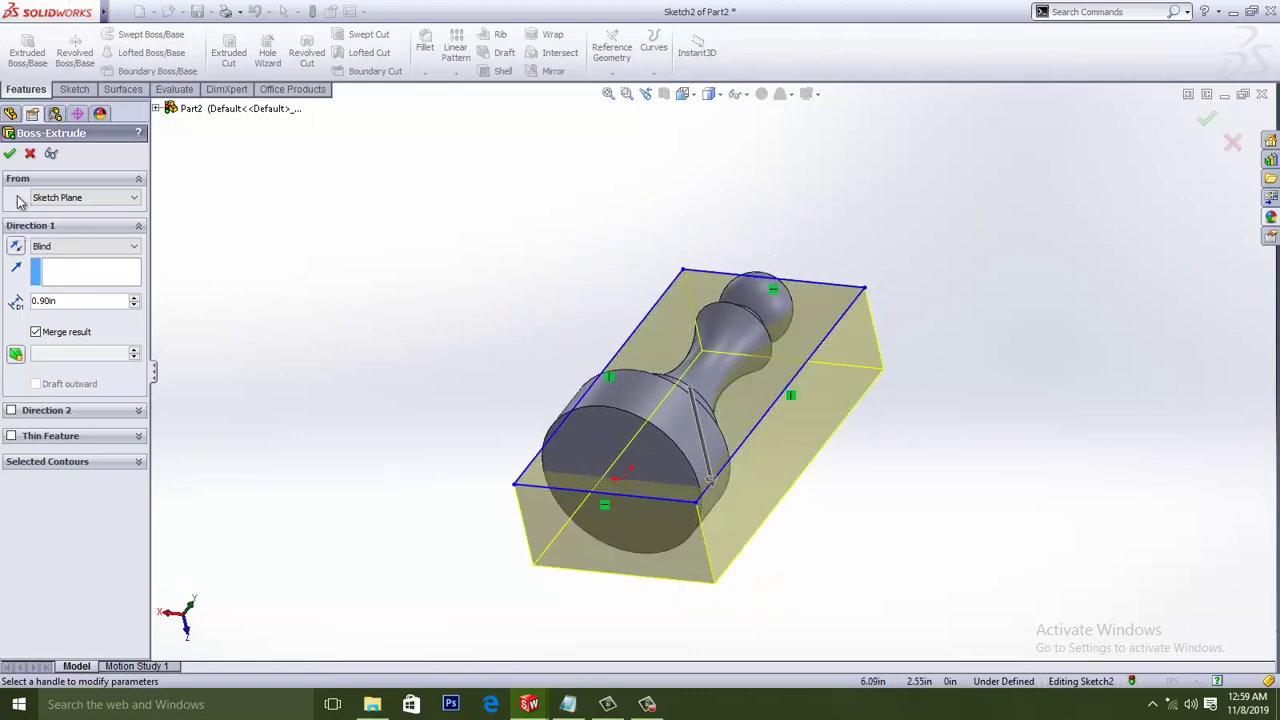
{"action": "left_click", "coordinate": [11, 154]}
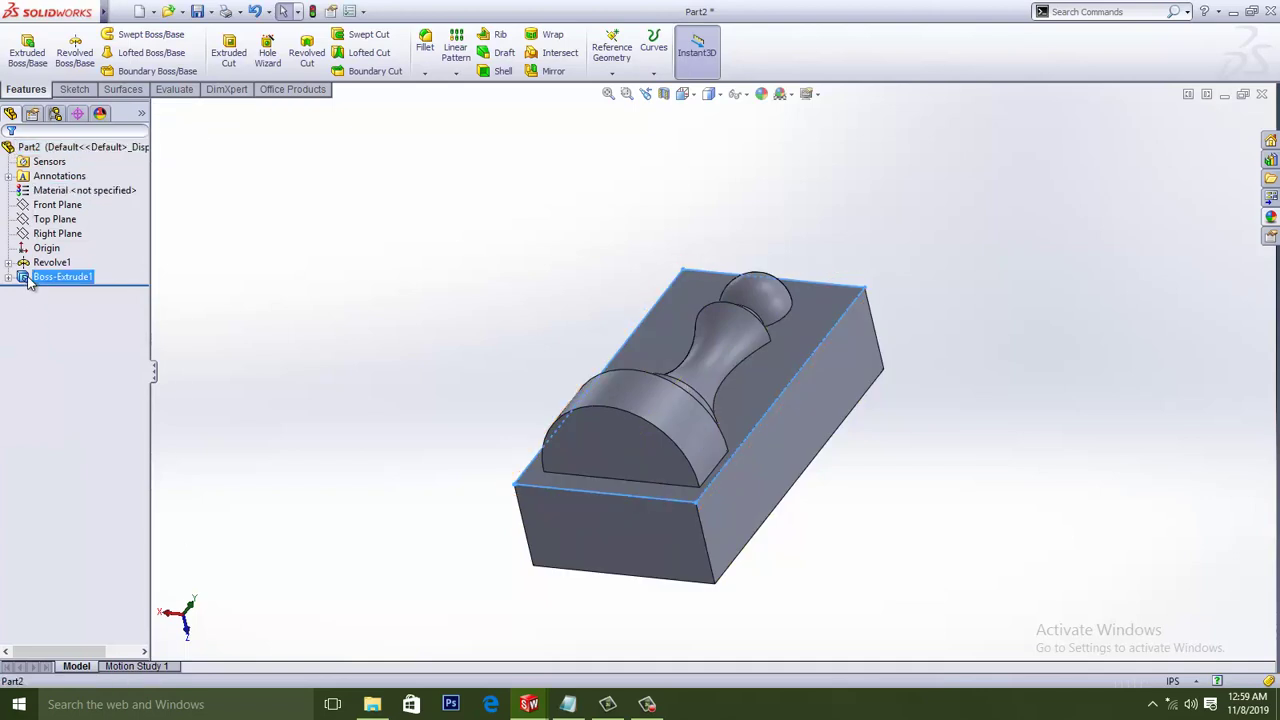
Edit the block's extrusion to turn off Merge result, keeping the block and the pawn as separate bodies.
{"action": "right_click", "coordinate": [32, 278]}
{"action": "left_click", "coordinate": [40, 232]}
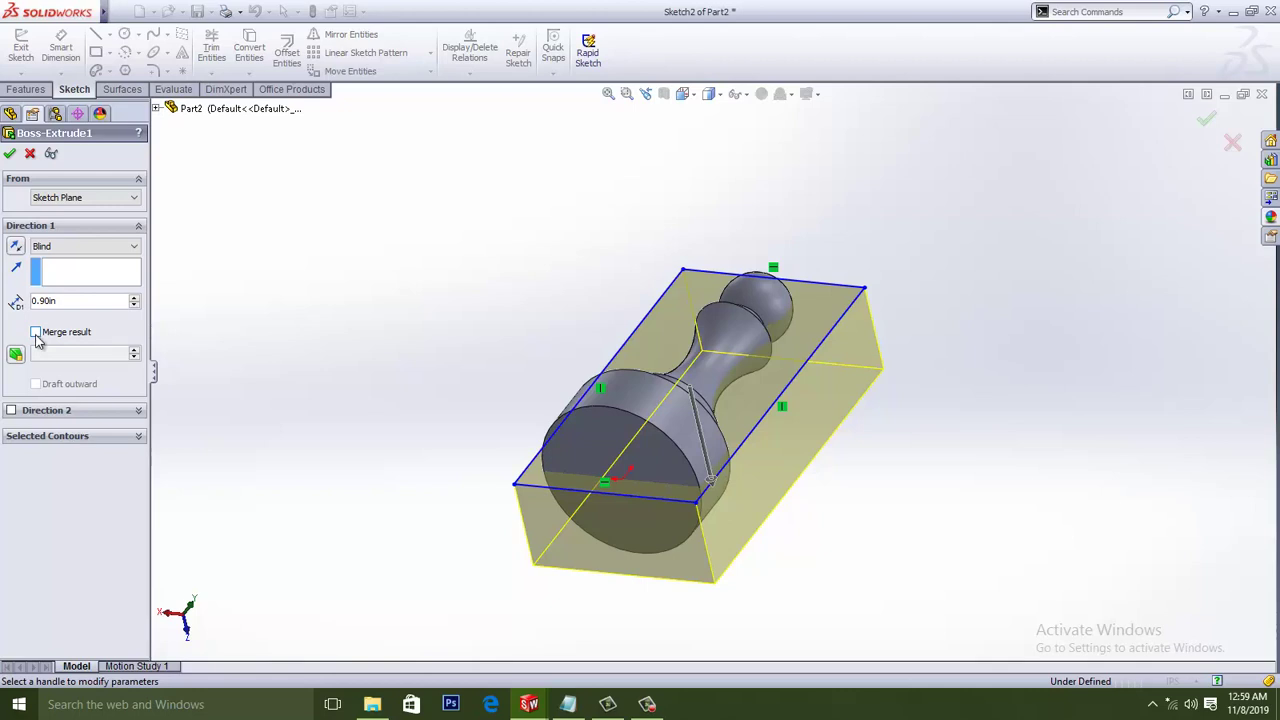
{"action": "left_click", "coordinate": [9, 153]}
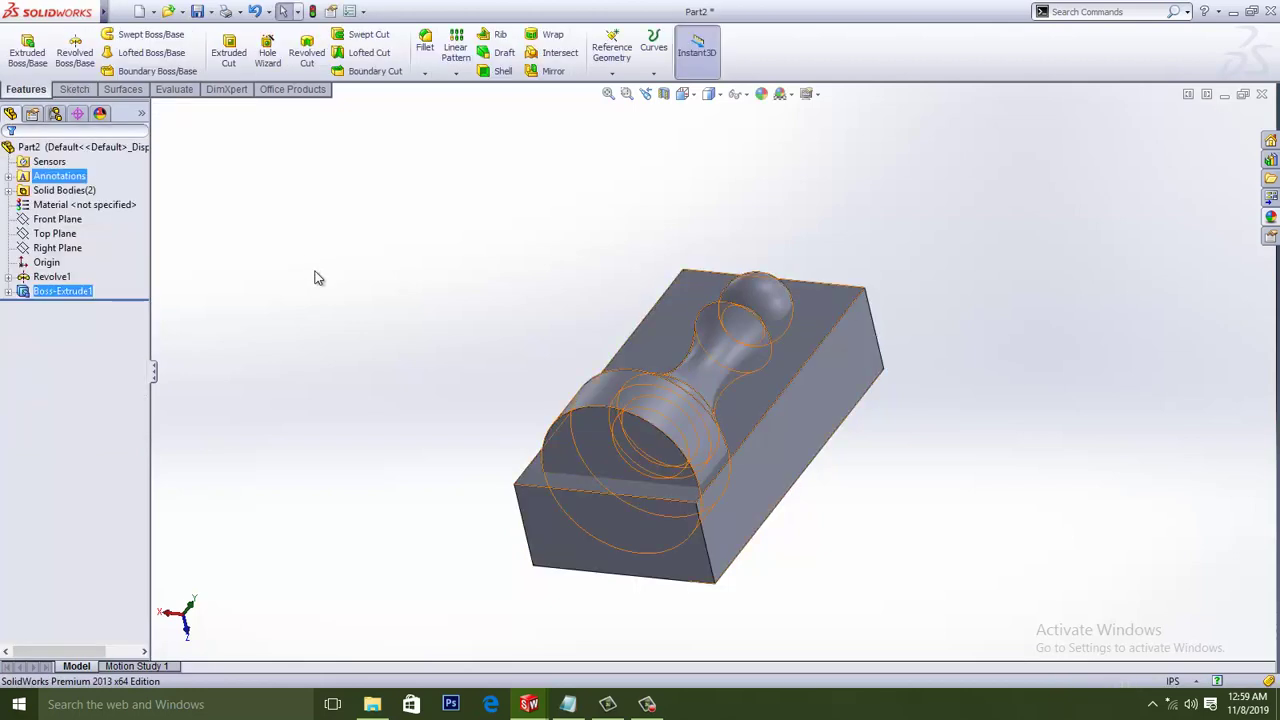
Combine the bodies with Subtract, using the block as main body and removing the pawn, and preview the cavity before applying.
{"action": "middle_click_drag", "start_coordinate": [368, 326], "coordinate": [483, 380]}
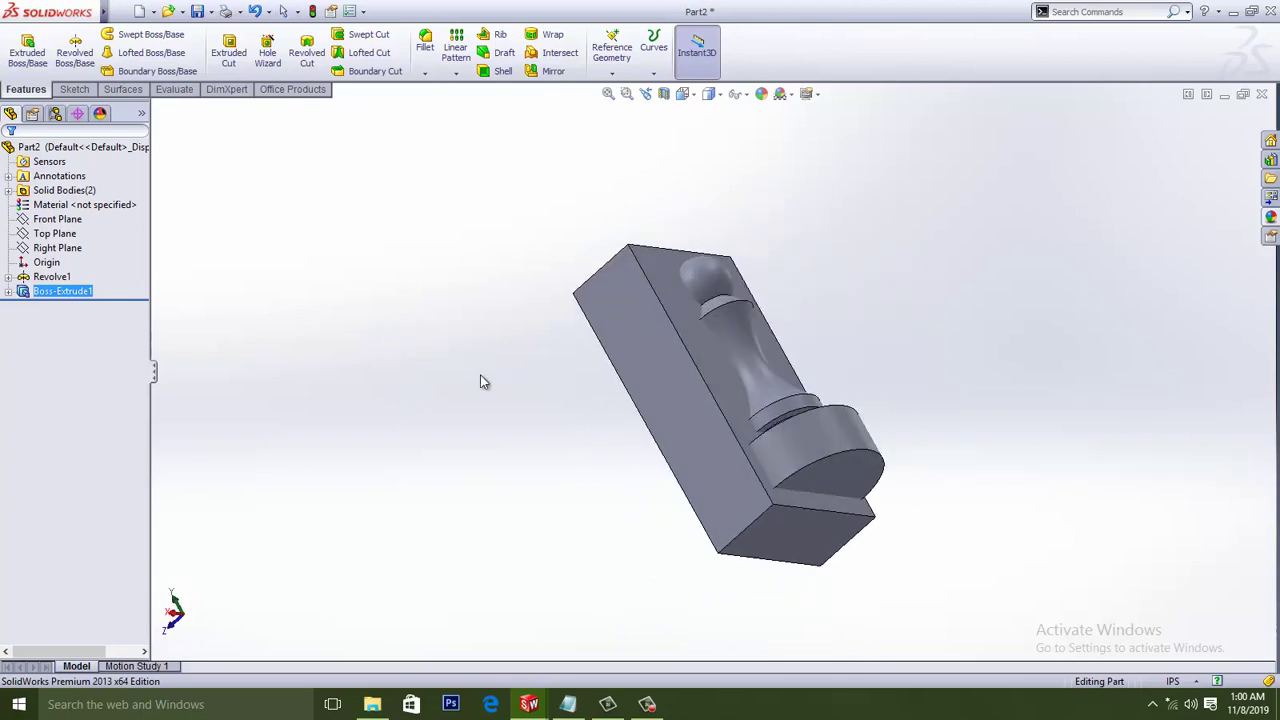
{"action": "mouse_move", "coordinate": [943, 366]}
{"action": "middle_mouse_down"}
{"action": "mouse_move", "coordinate": [871, 391]}
{"action": "mouse_move", "coordinate": [800, 310]}
{"action": "mouse_move", "coordinate": [807, 369]}
{"action": "mouse_move", "coordinate": [932, 370]}
{"action": "middle_mouse_up"}
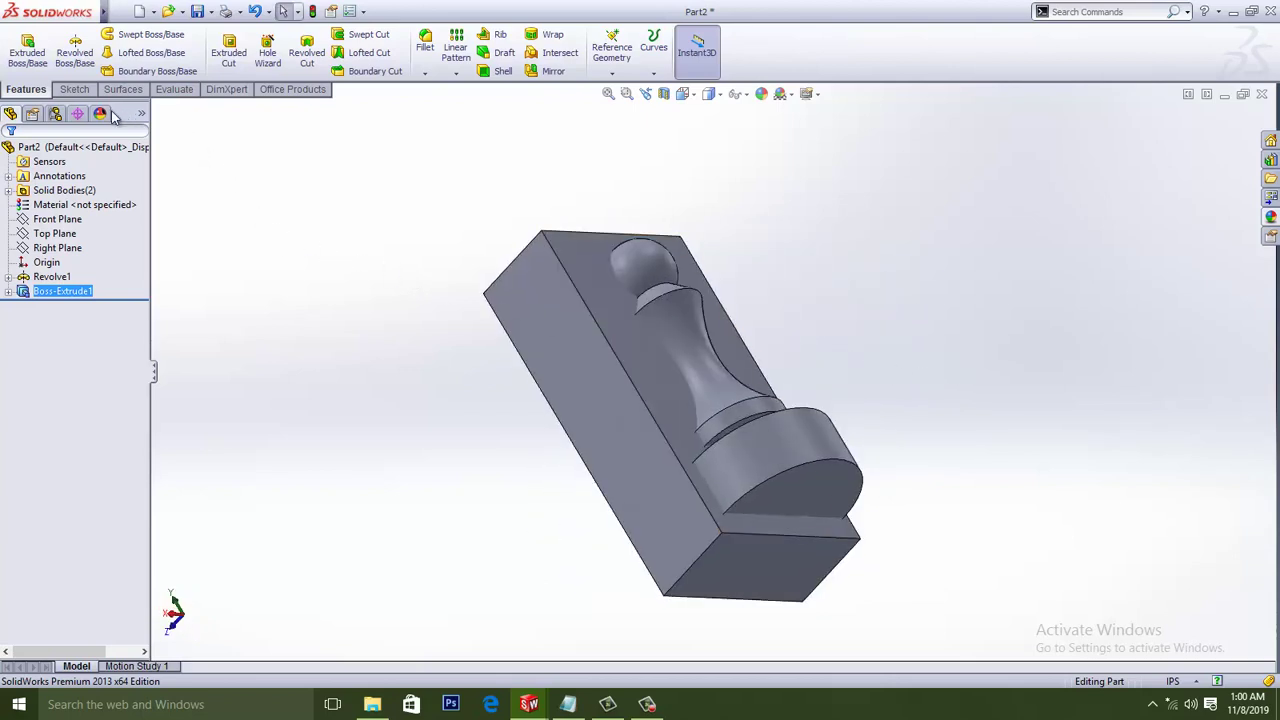
{"action": "mouse_move", "coordinate": [104, 11]}
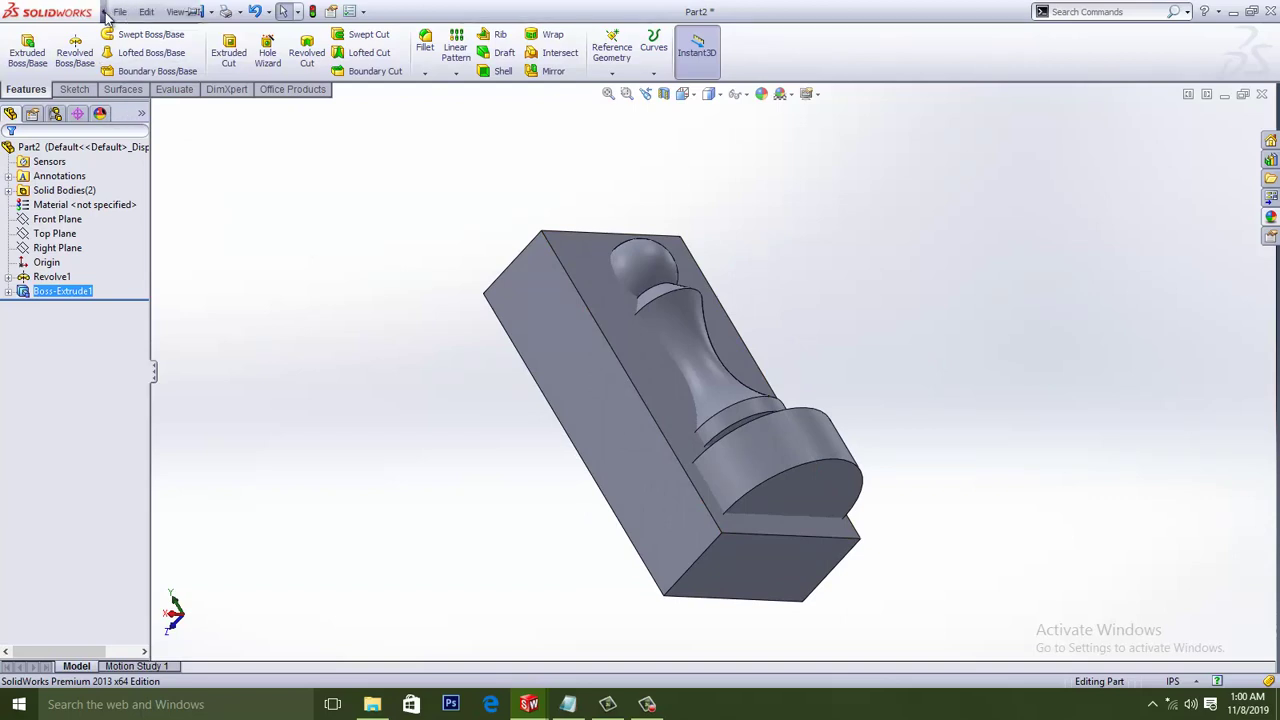
{"action": "left_click", "coordinate": [175, 11]}
{"action": "mouse_move", "coordinate": [207, 11]}
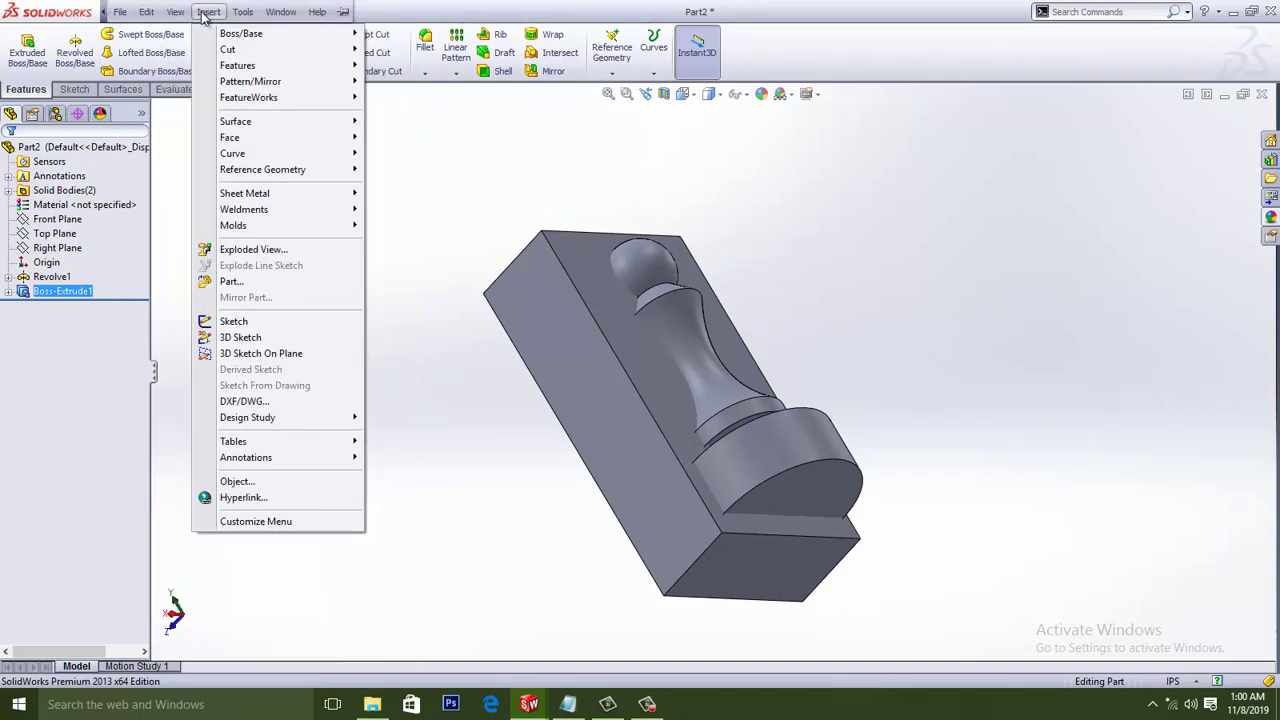
{"action": "mouse_move", "coordinate": [241, 68]}
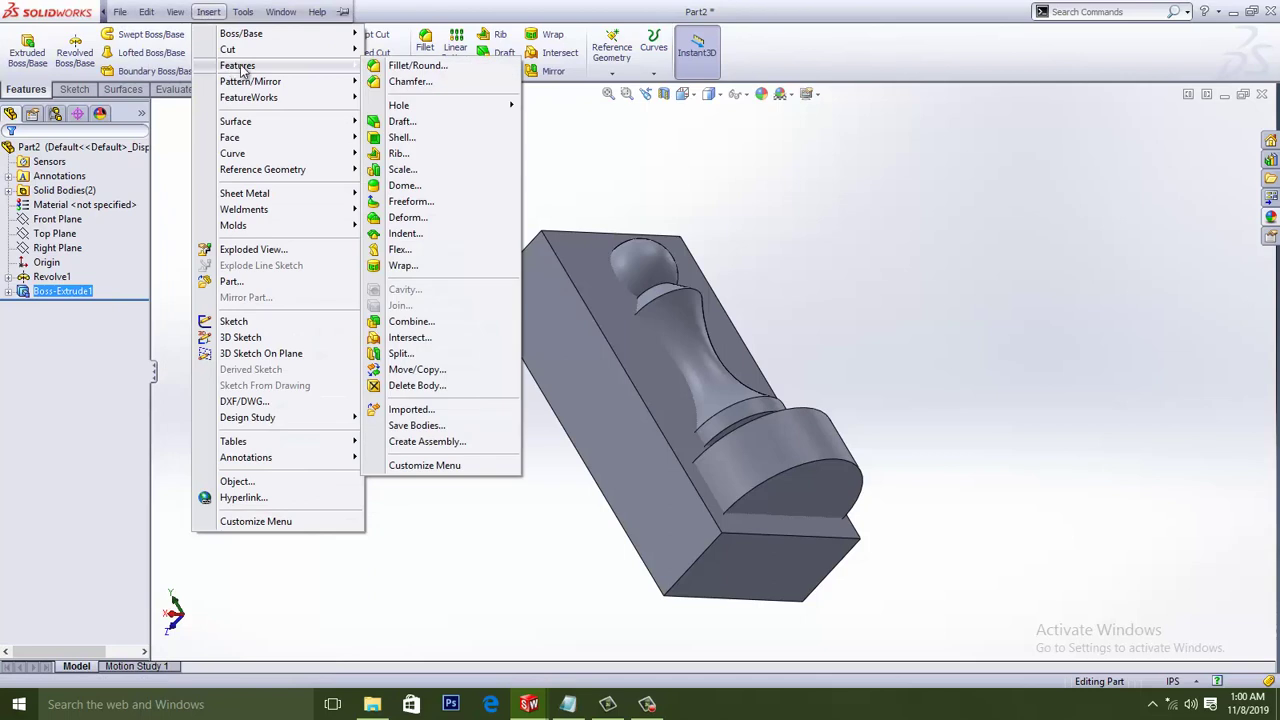
{"action": "left_click", "coordinate": [407, 322]}
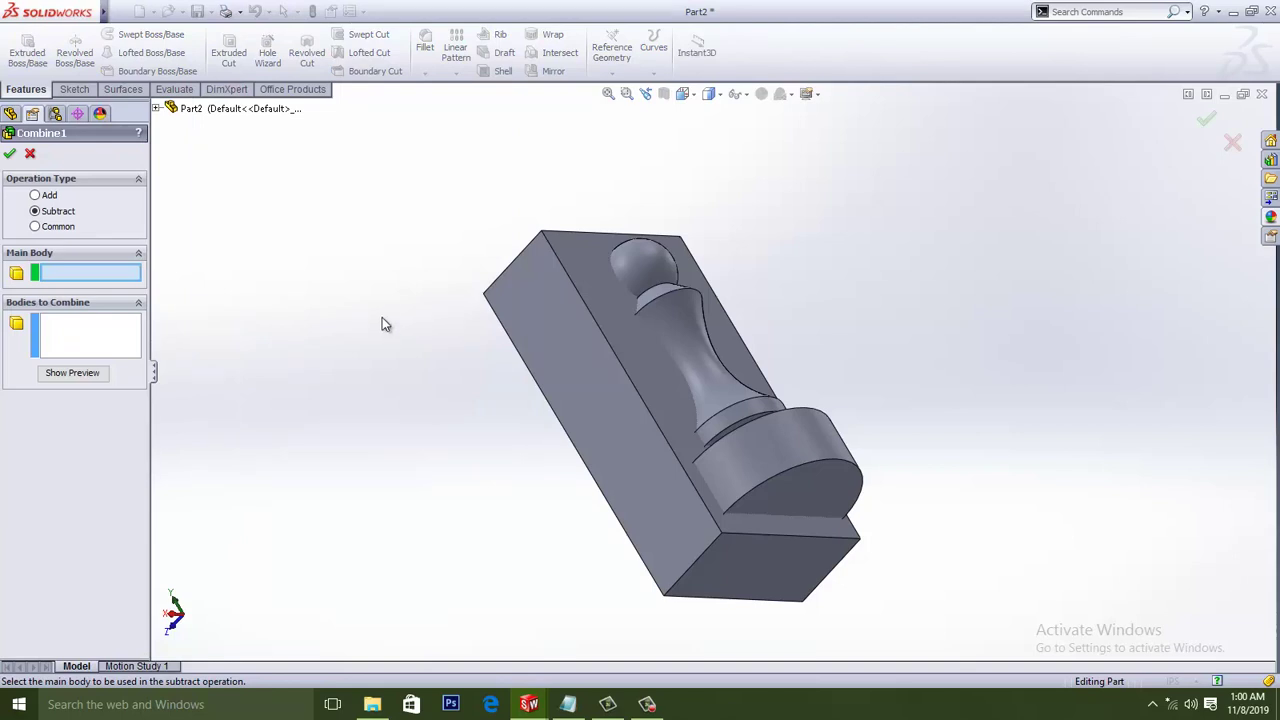
{"action": "left_click", "coordinate": [534, 326]}
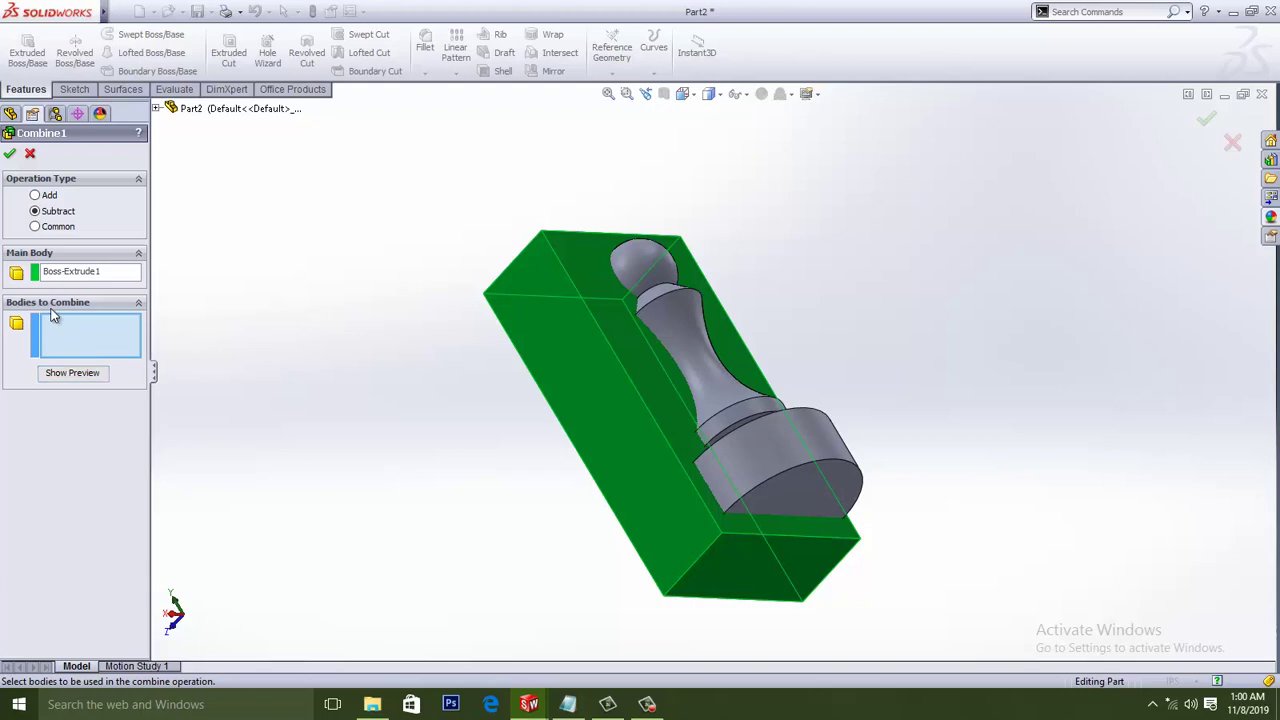
{"action": "left_click", "coordinate": [674, 342]}
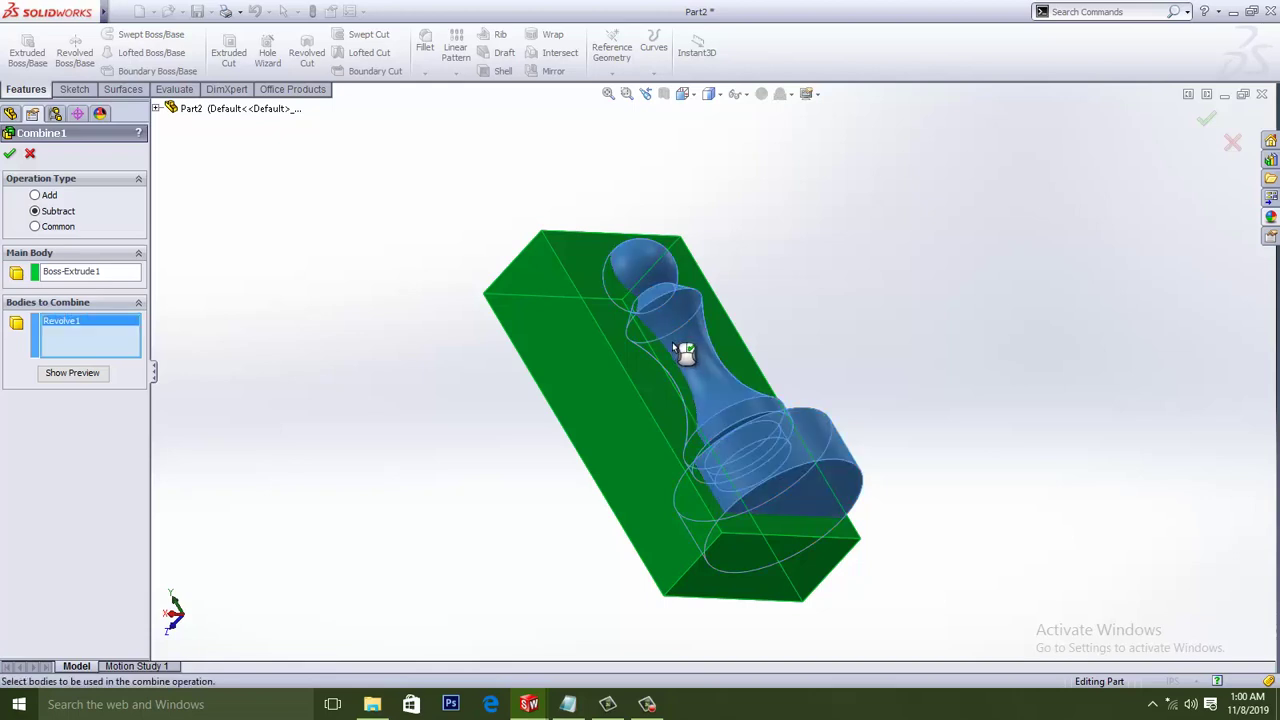
{"action": "left_click", "coordinate": [96, 376]}
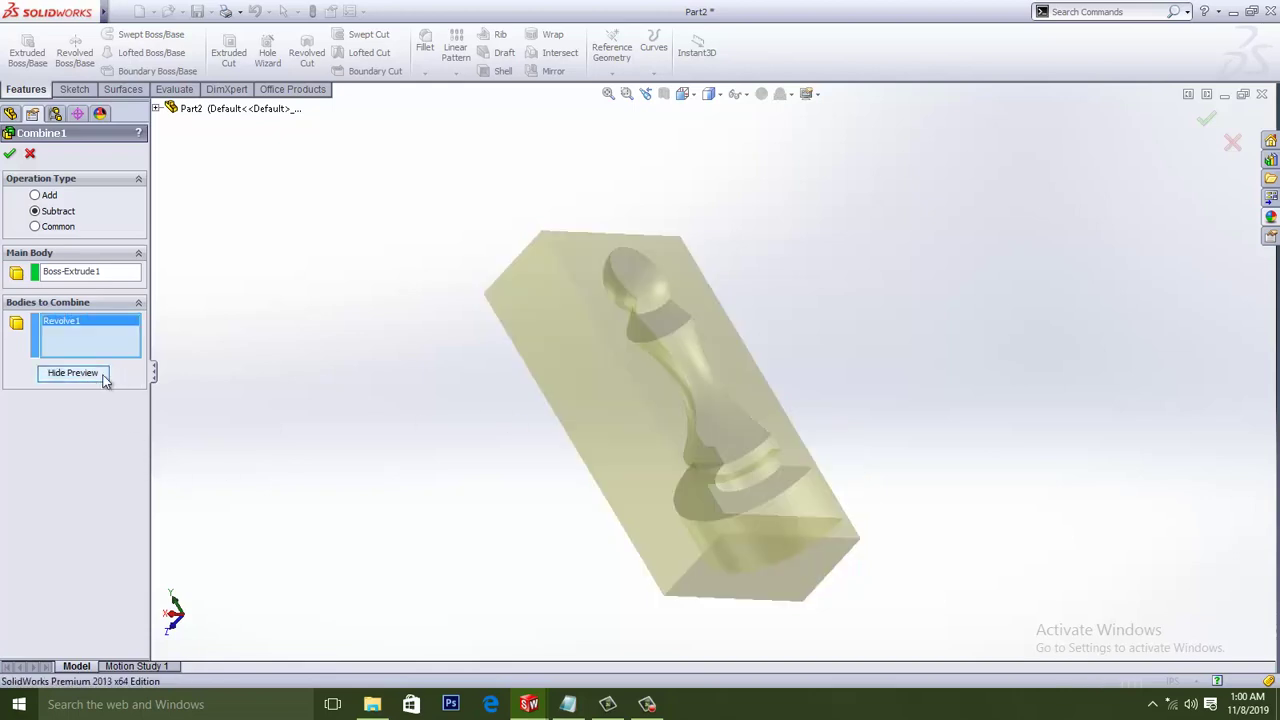
{"action": "middle_click_drag", "start_coordinate": [233, 403], "coordinate": [130, 449]}
{"action": "middle_click_drag", "start_coordinate": [243, 351], "coordinate": [226, 371]}
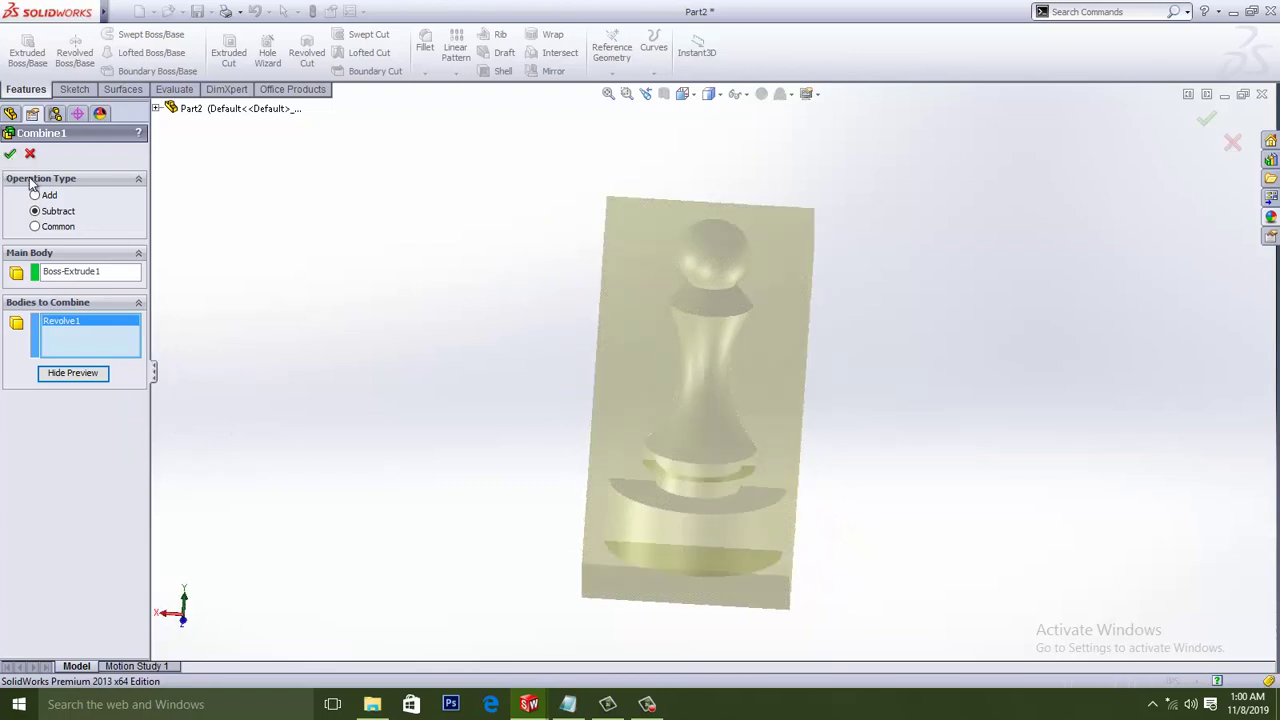
{"action": "left_click", "coordinate": [9, 153]}
Mirror the hollowed block body about the Front Plane with Merge solids off, creating the second mold half as a separate body.
{"action": "middle_click_drag", "start_coordinate": [337, 357], "coordinate": [838, 592]}
{"action": "middle_click_drag", "start_coordinate": [854, 374], "coordinate": [871, 276]}
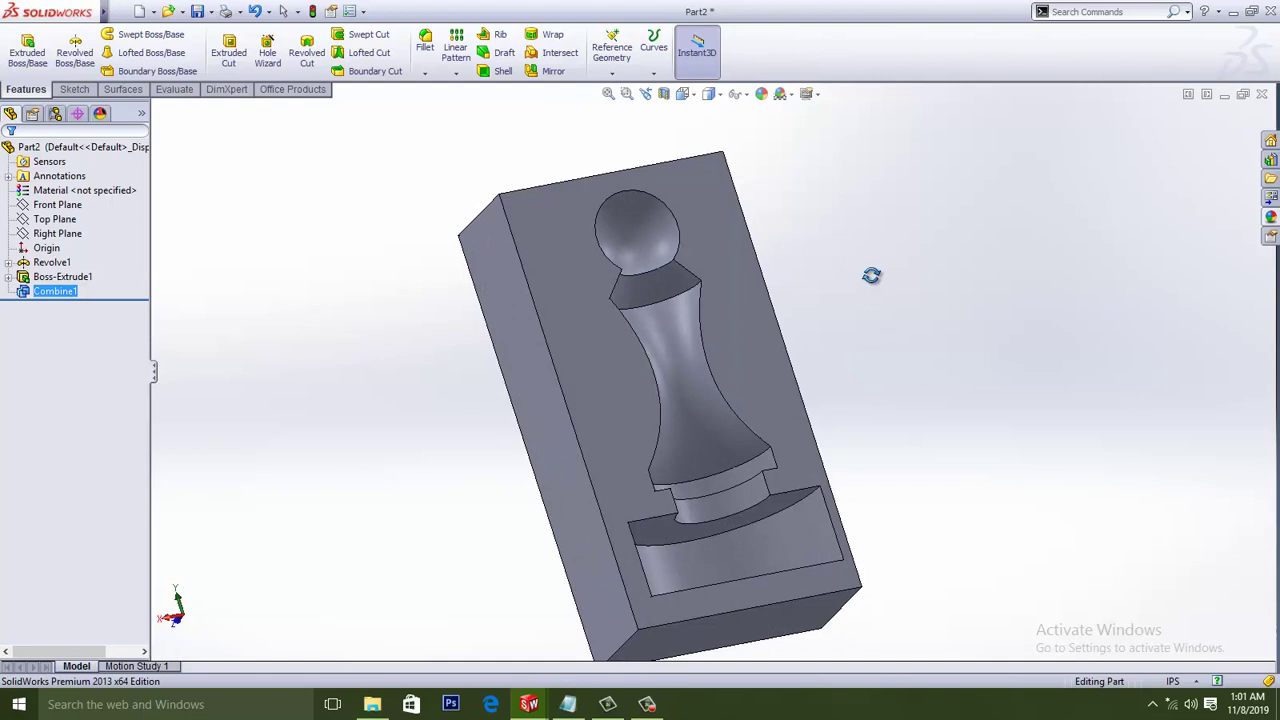
{"action": "middle_click_drag", "start_coordinate": [871, 276], "coordinate": [883, 400]}
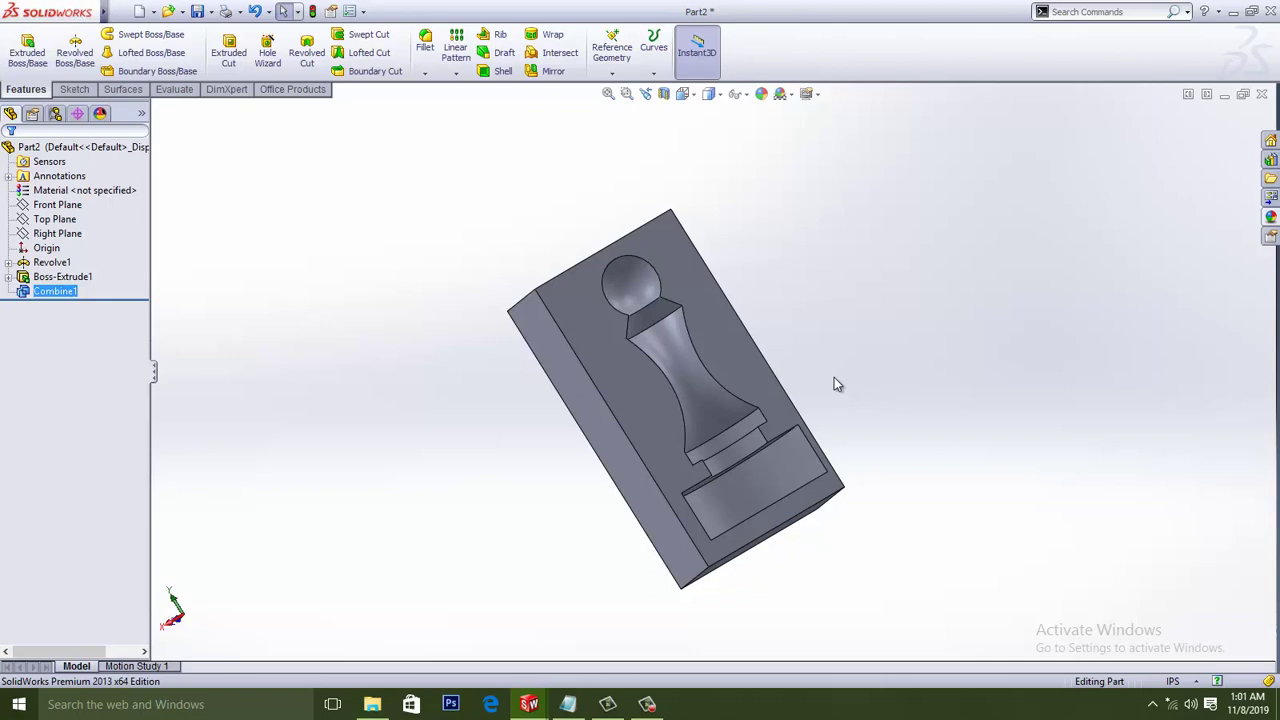
{"action": "left_click", "coordinate": [47, 205]}
{"action": "left_click", "coordinate": [112, 184]}
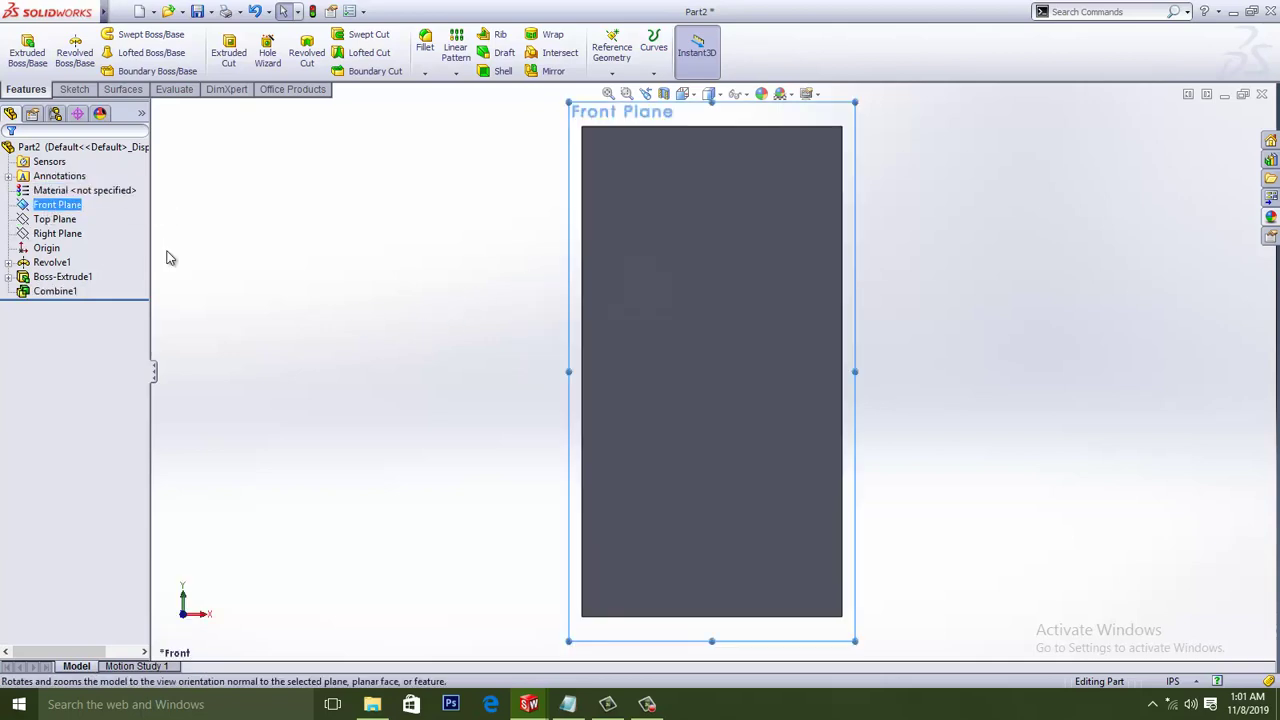
{"action": "middle_click_drag", "start_coordinate": [170, 258], "coordinate": [465, 482]}
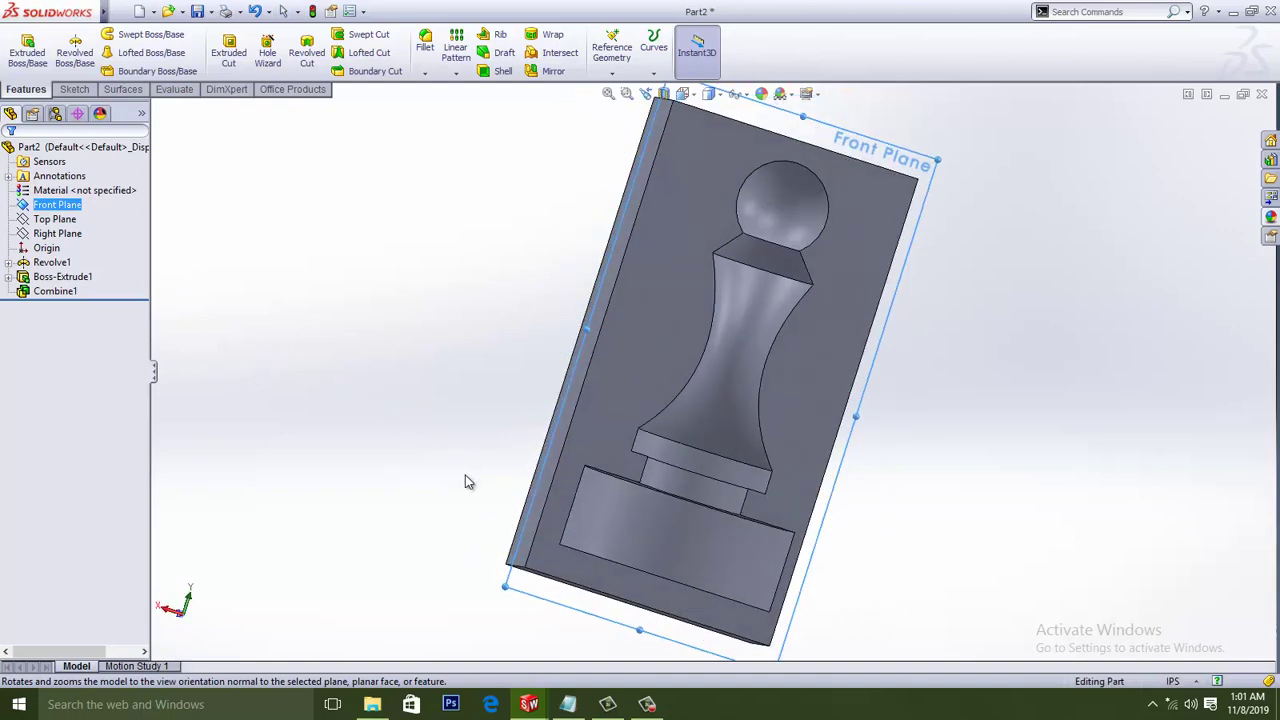
{"action": "scroll", "coordinate": [465, 476], "scroll_direction": "up", "scroll_amount": 3}
{"action": "middle_click_drag", "start_coordinate": [325, 437], "coordinate": [343, 457]}
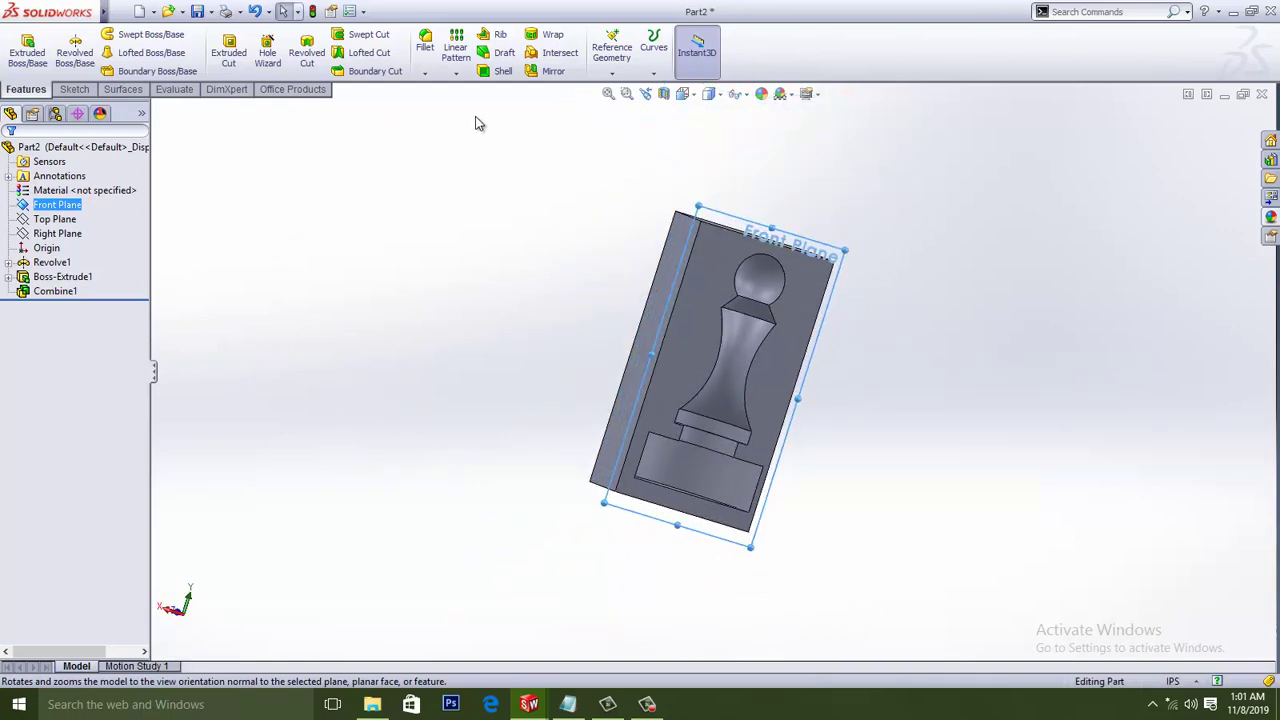
{"action": "left_click", "coordinate": [547, 72]}
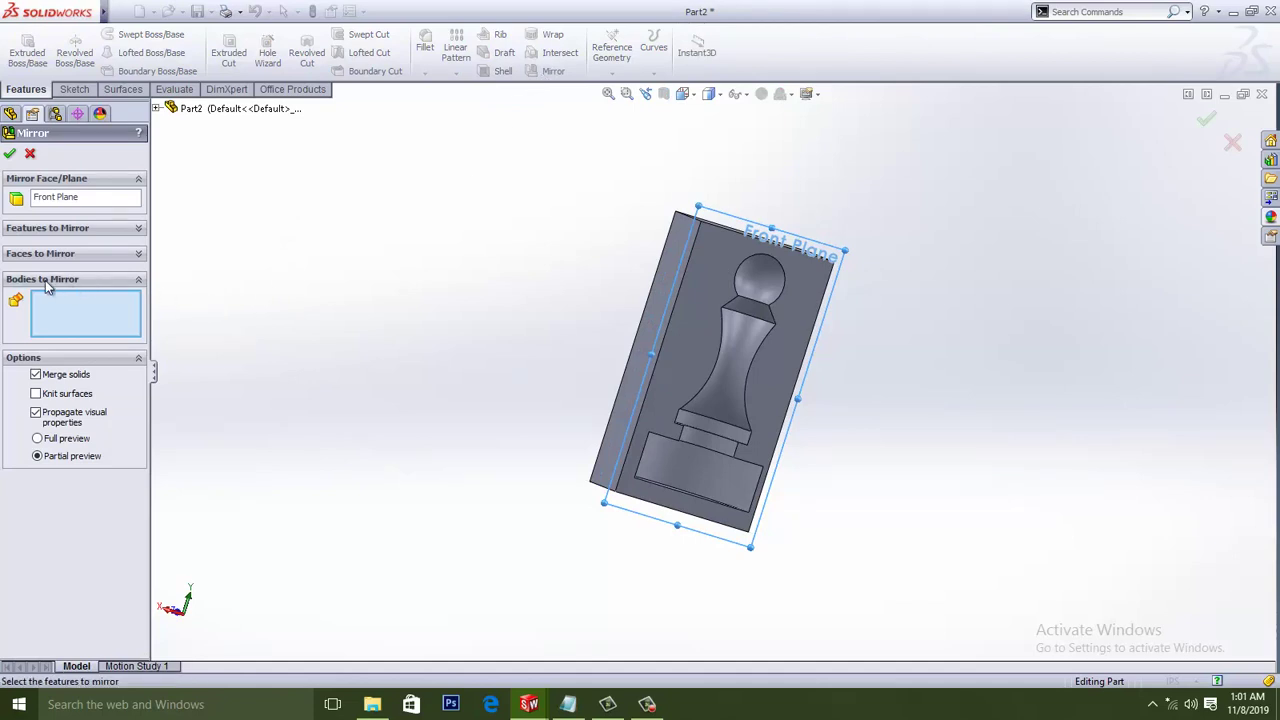
{"action": "left_click", "coordinate": [682, 372]}
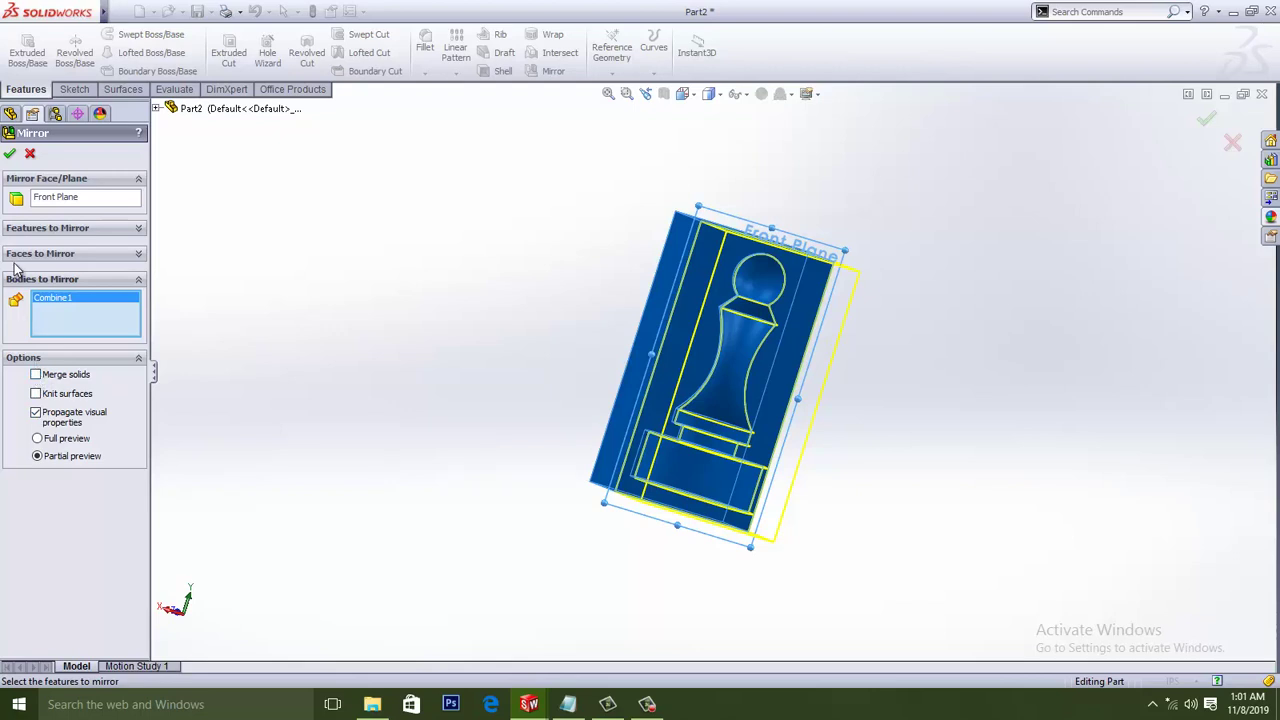
{"action": "left_click", "coordinate": [10, 153]}
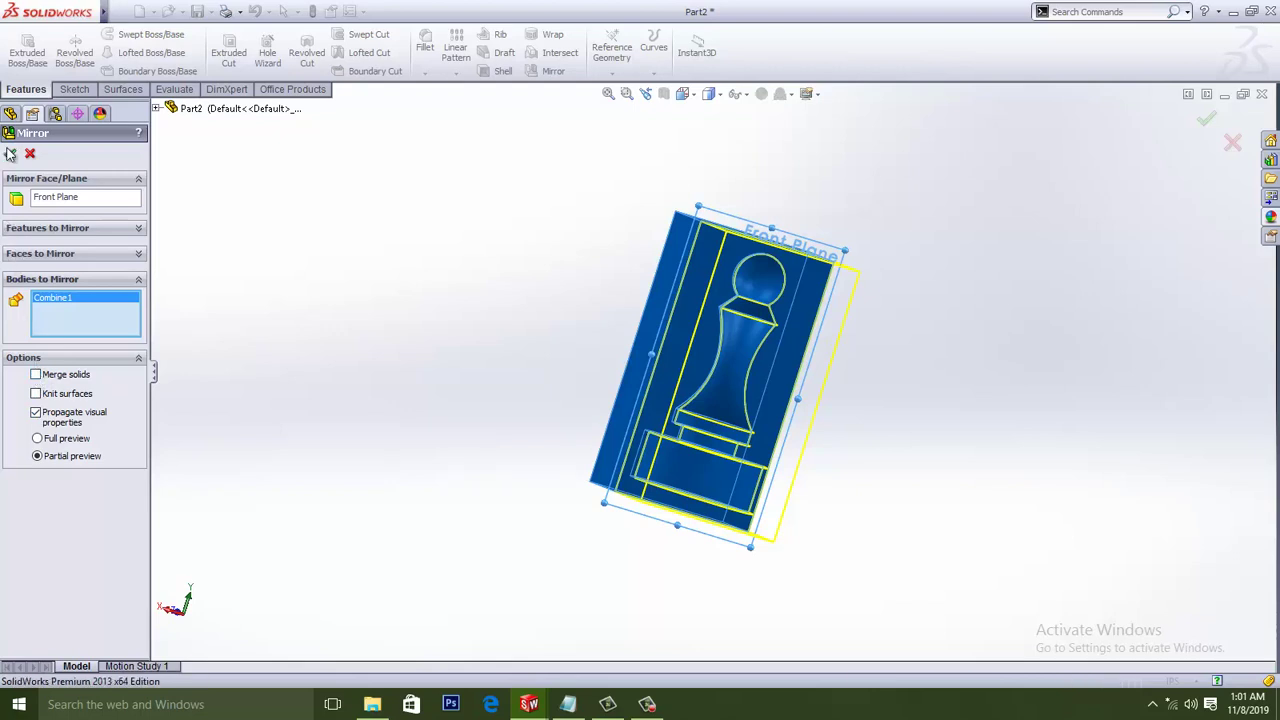
{"action": "middle_click_drag", "start_coordinate": [417, 514], "coordinate": [321, 497]}
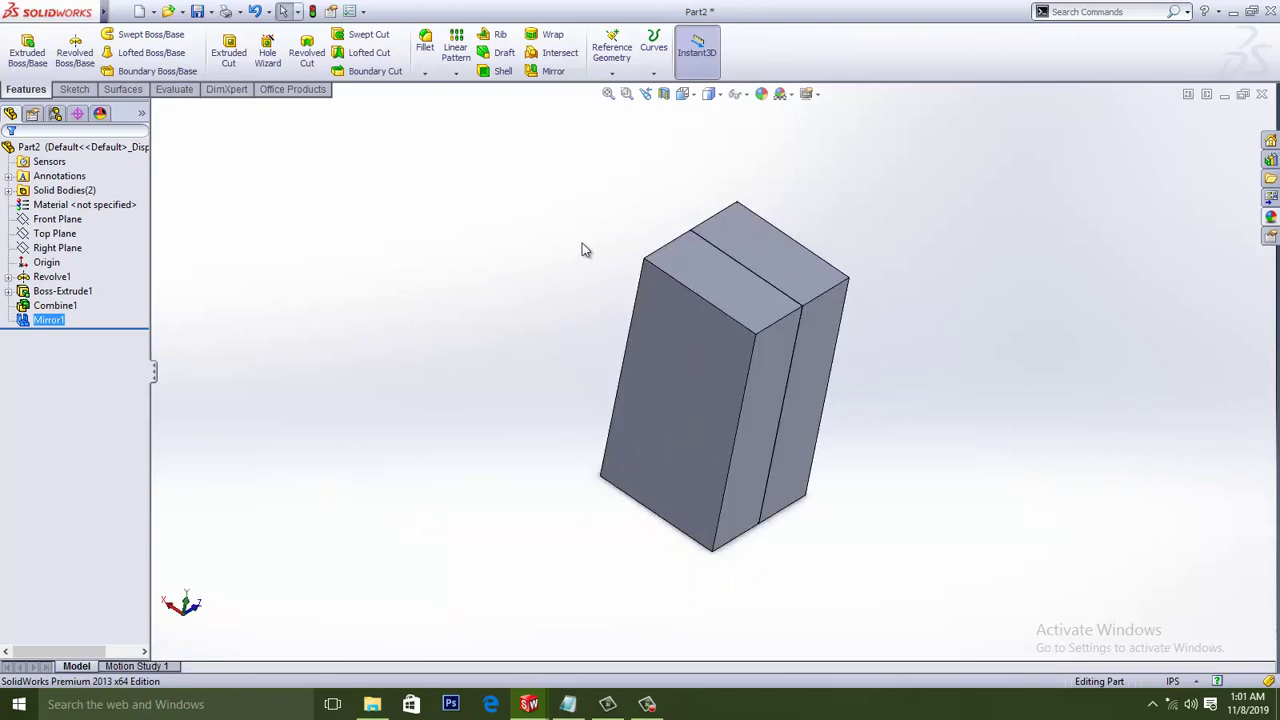
Apply a section view through the mold at the Front Plane with zero offset, exposing the pawn-shaped cavity.
{"action": "left_click", "coordinate": [662, 98]}
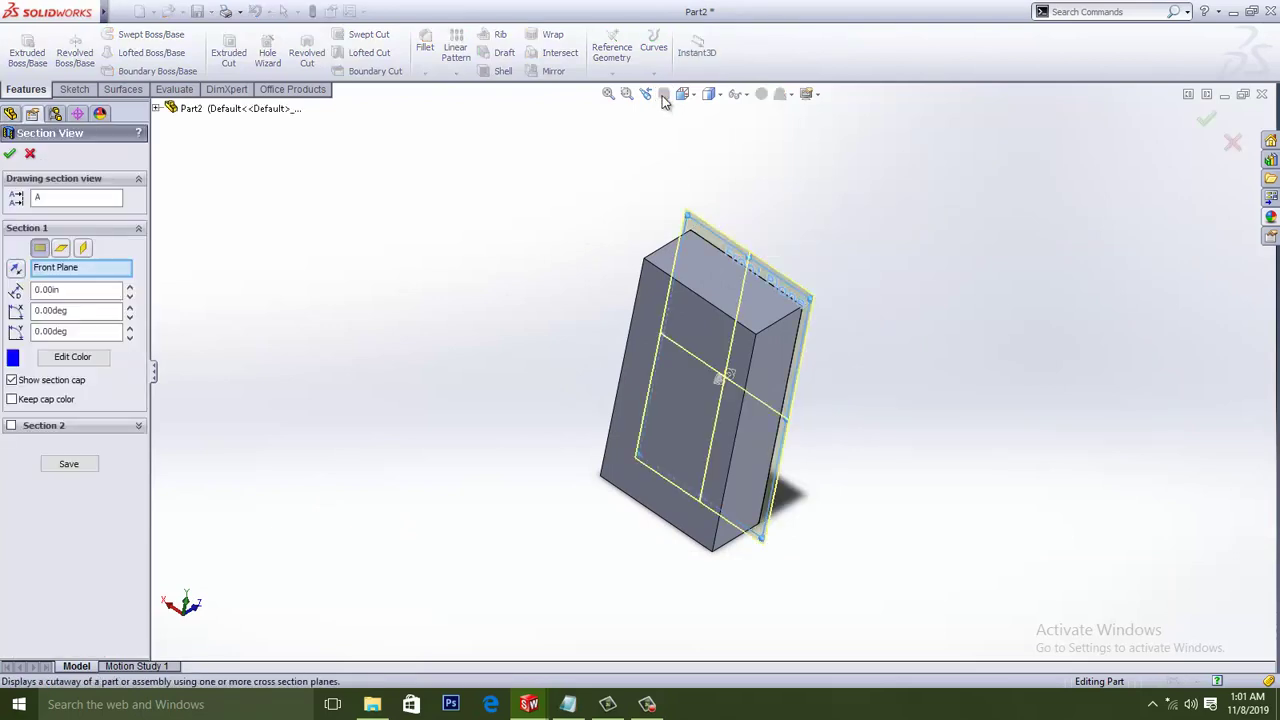
{"action": "middle_click_drag", "start_coordinate": [703, 190], "coordinate": [439, 421]}
{"action": "scroll", "coordinate": [439, 421], "scroll_direction": "up", "scroll_amount": 2}
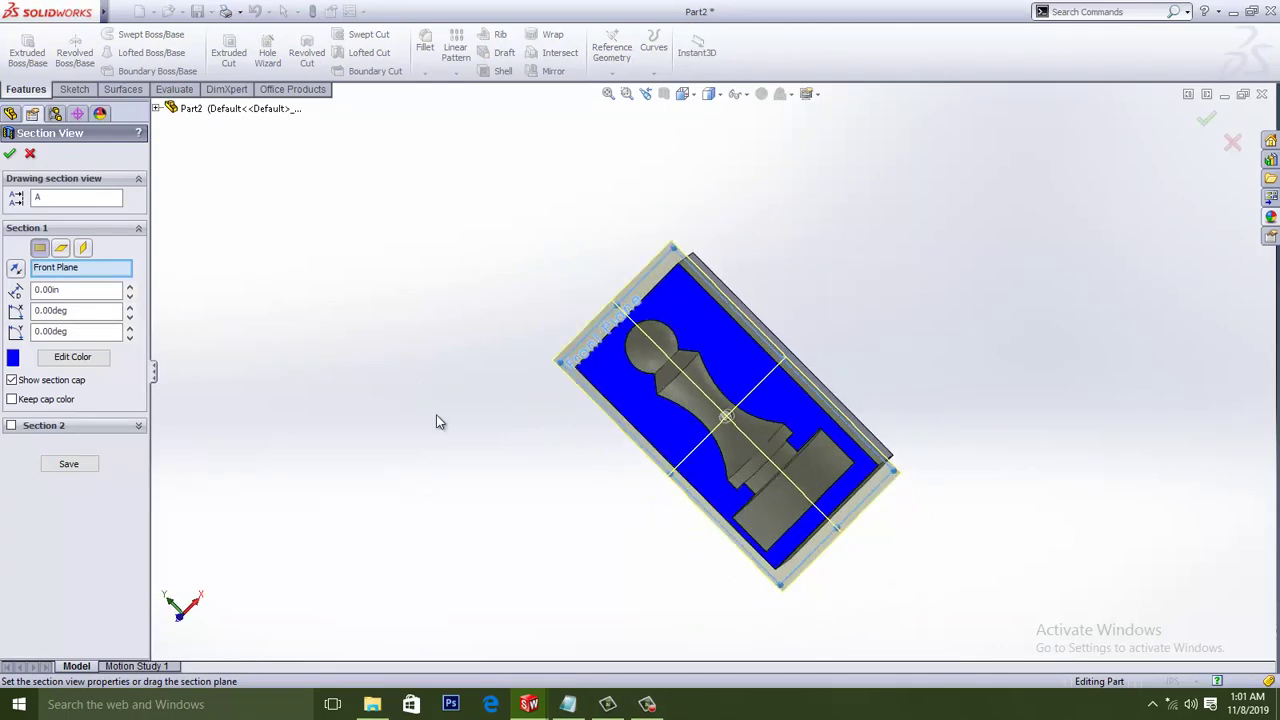
{"action": "scroll", "coordinate": [546, 430], "scroll_direction": "down", "scroll_amount": 2}
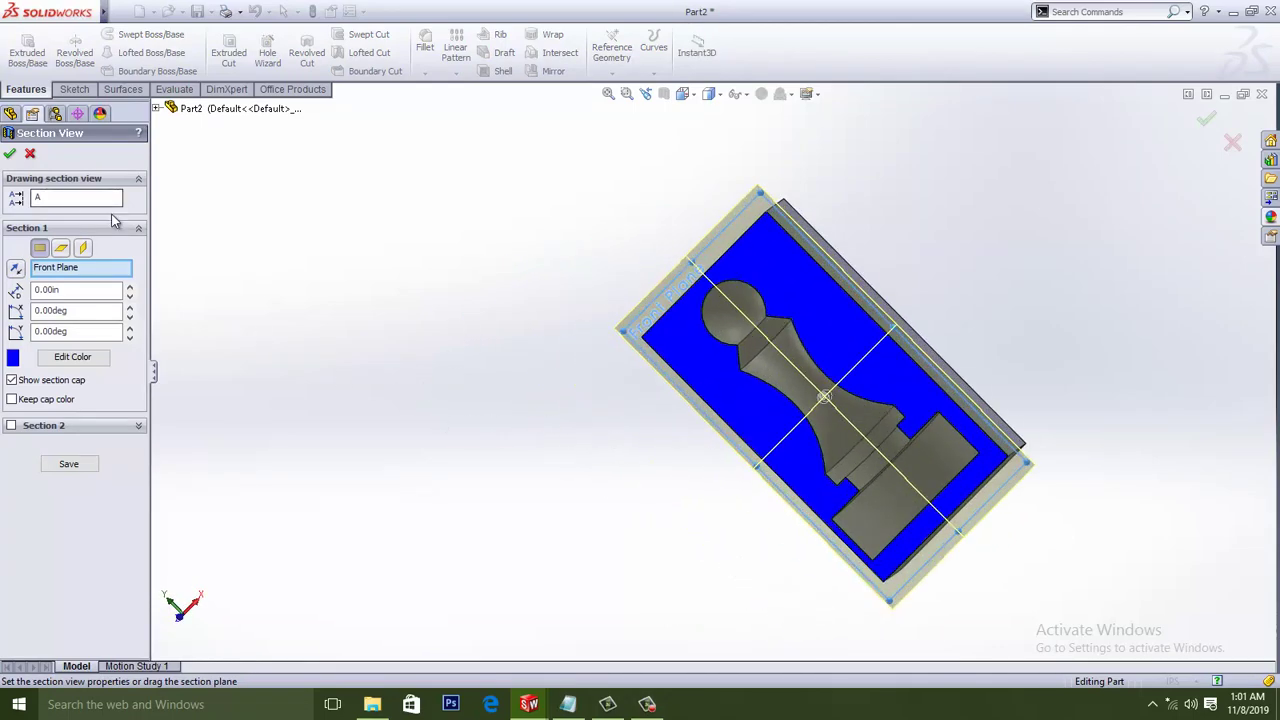
{"action": "middle_click_drag", "start_coordinate": [396, 232], "coordinate": [350, 226]}
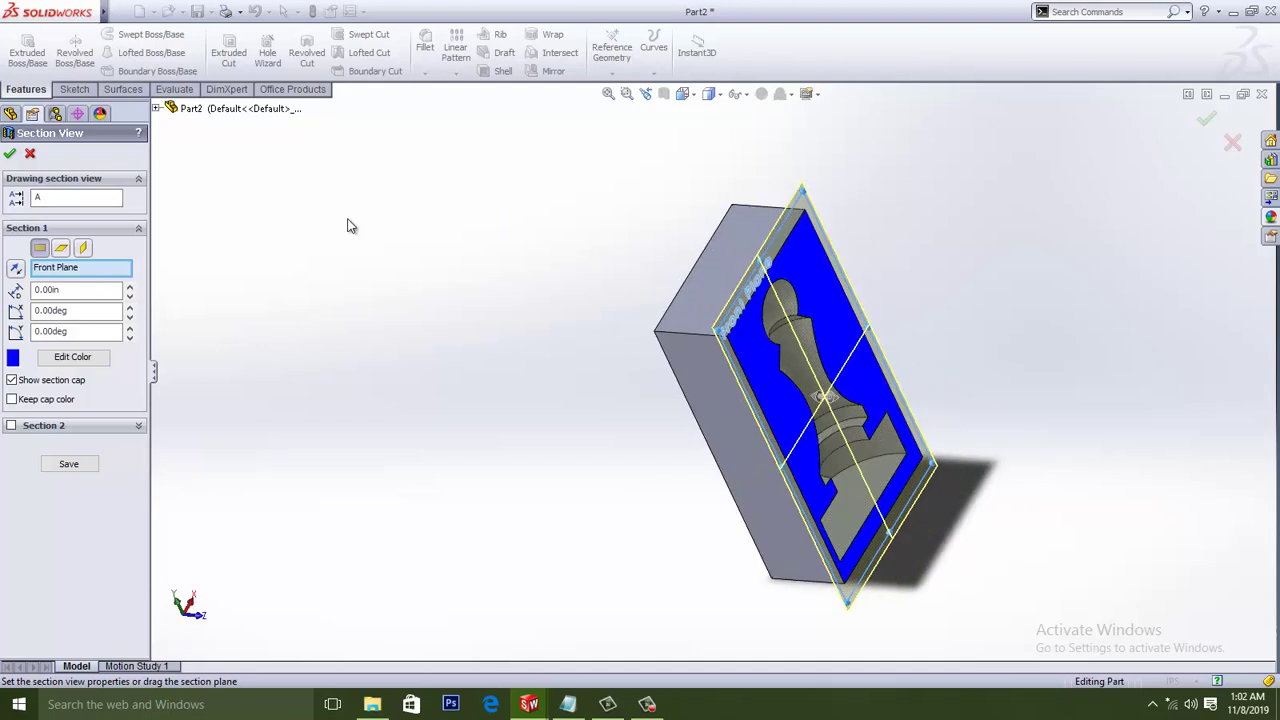
{"action": "left_click", "coordinate": [29, 154]}
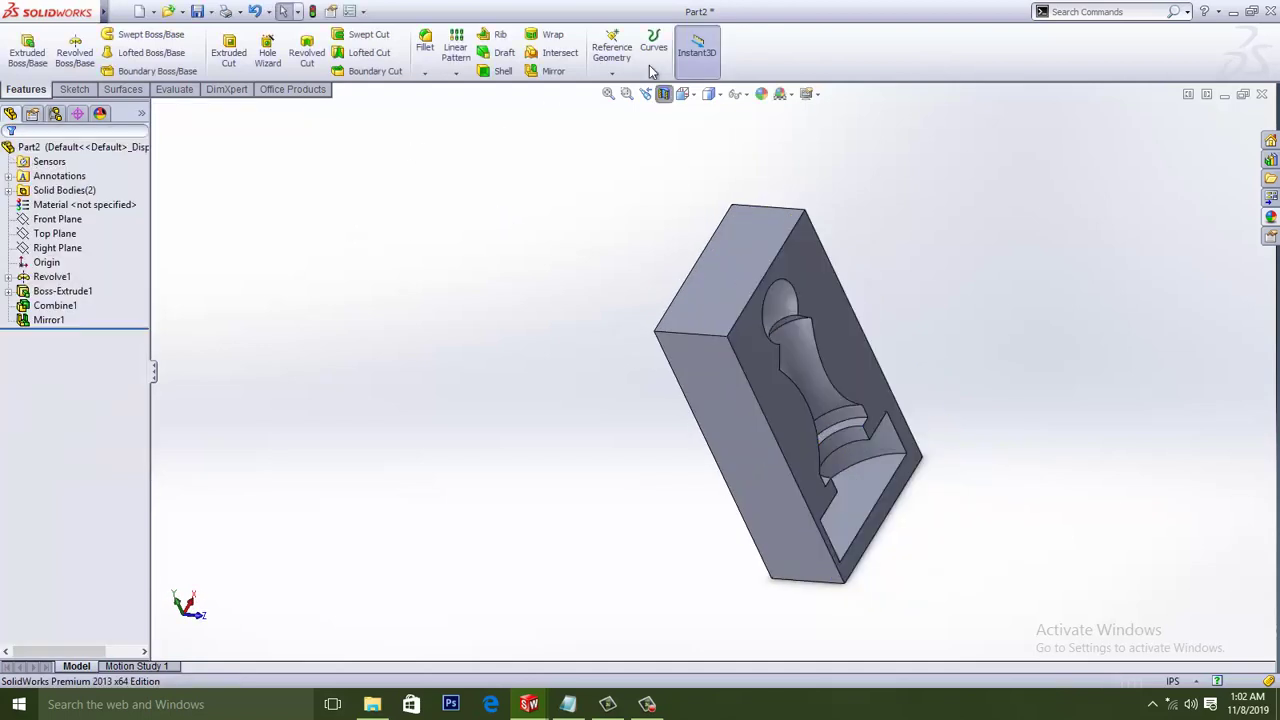
Try red and green as the whole part's appearance color, and apply teal from the standard swatches.
{"action": "left_click", "coordinate": [760, 93]}
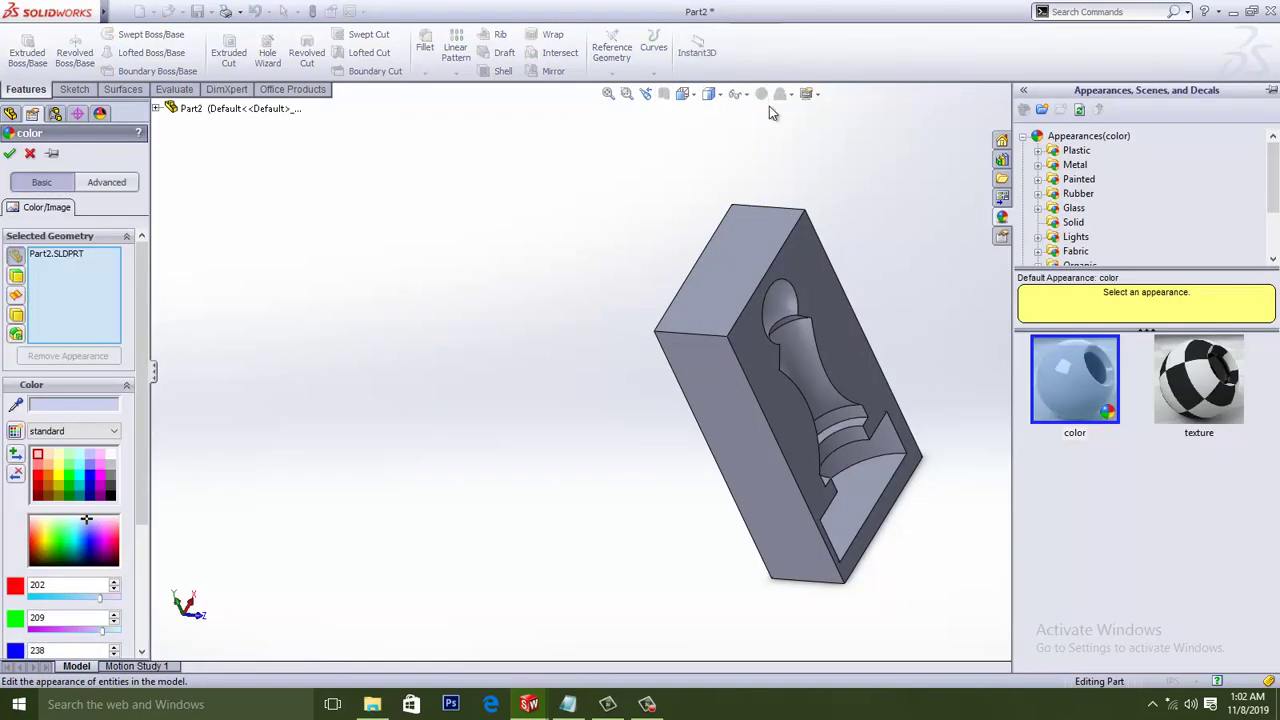
{"action": "left_click", "coordinate": [40, 487]}
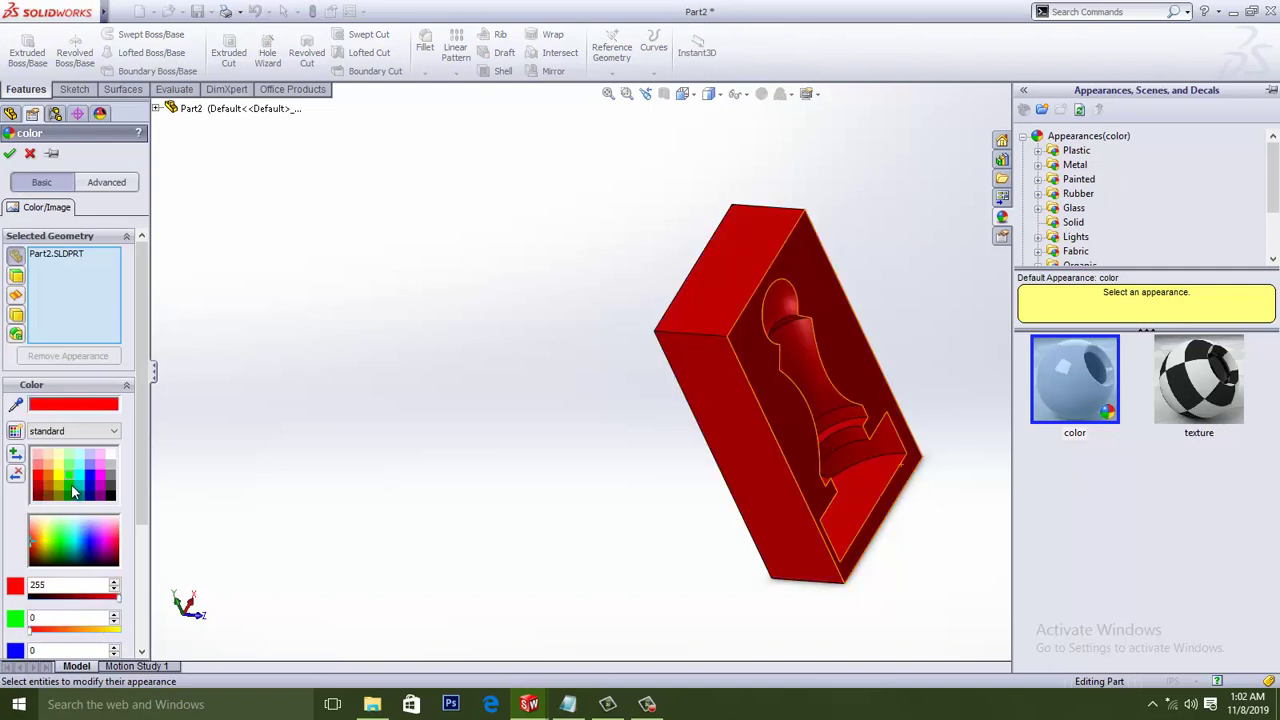
{"action": "left_click", "coordinate": [72, 490]}
{"action": "left_click", "coordinate": [77, 488]}
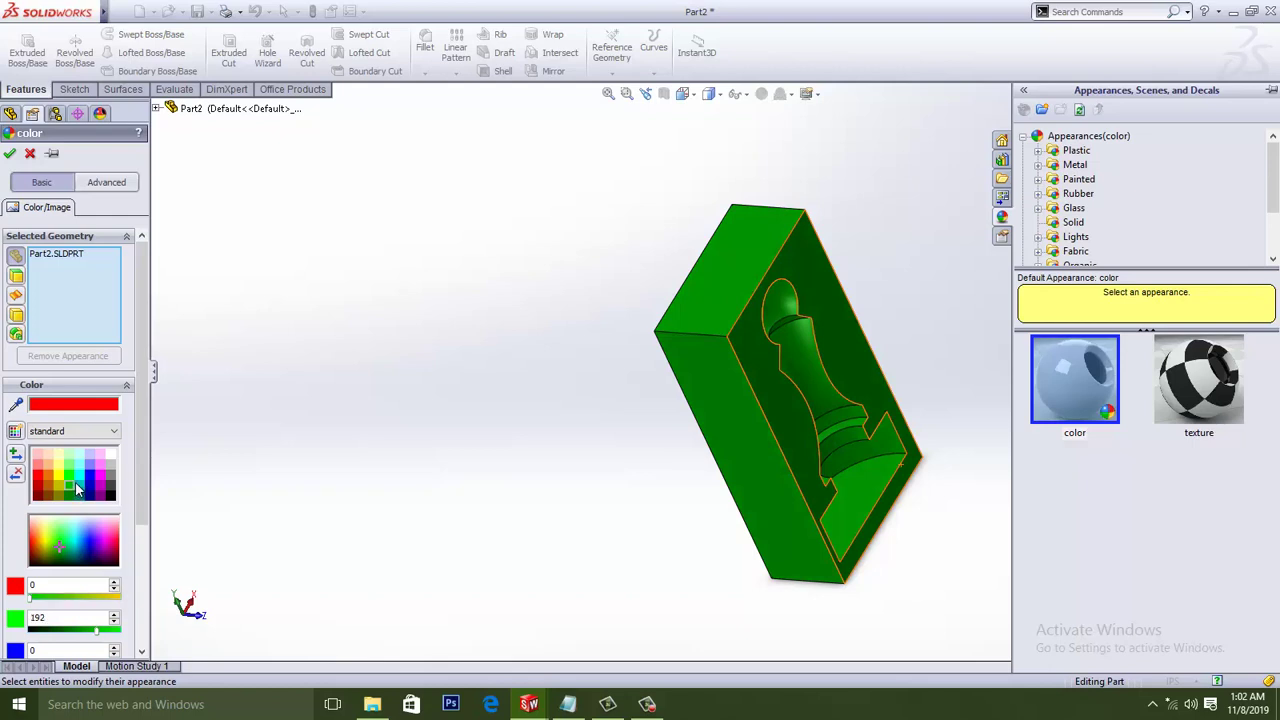
{"action": "left_click", "coordinate": [80, 487]}
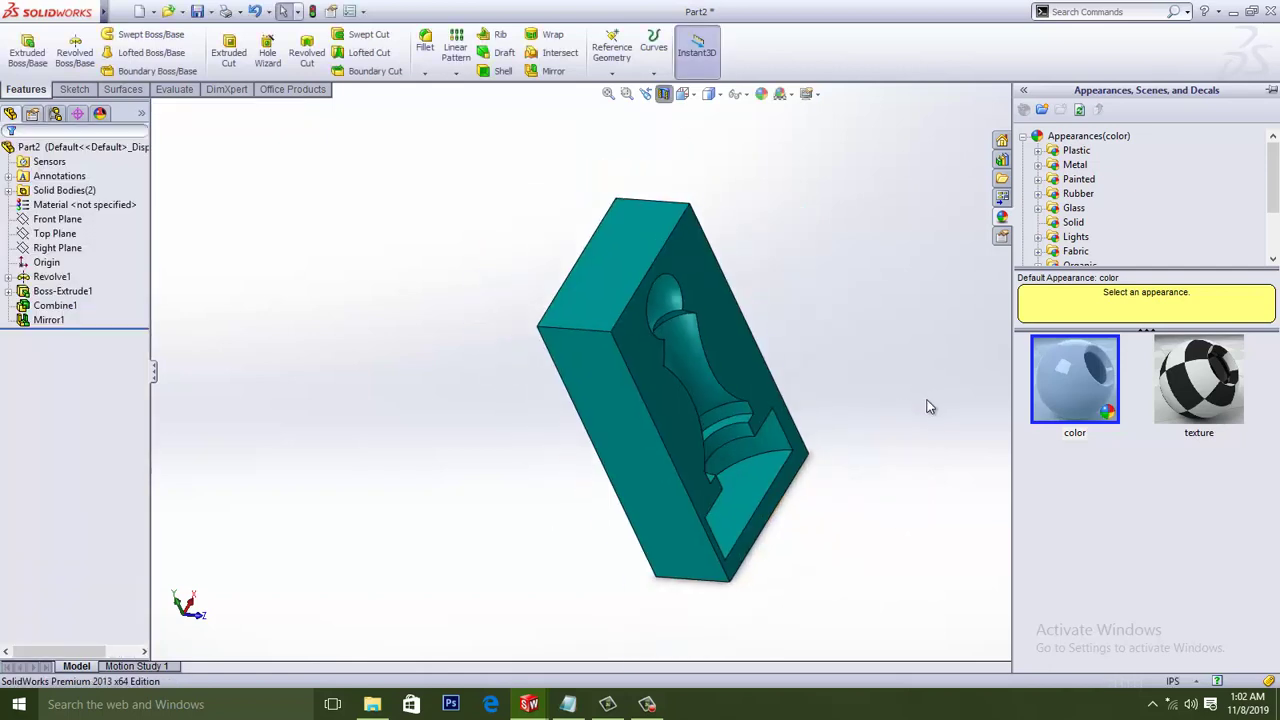
{"action": "middle_click_drag", "start_coordinate": [803, 377], "coordinate": [766, 386]}
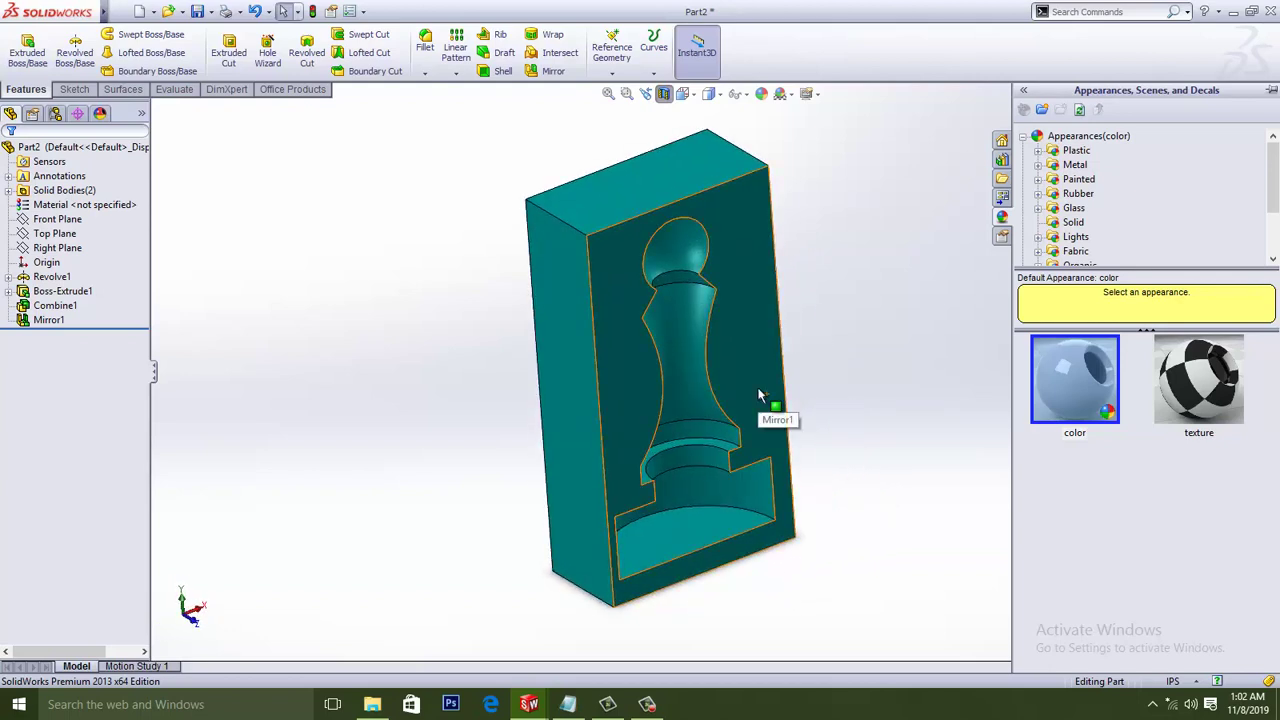
{"action": "middle_click_drag", "start_coordinate": [883, 327], "coordinate": [854, 289]}
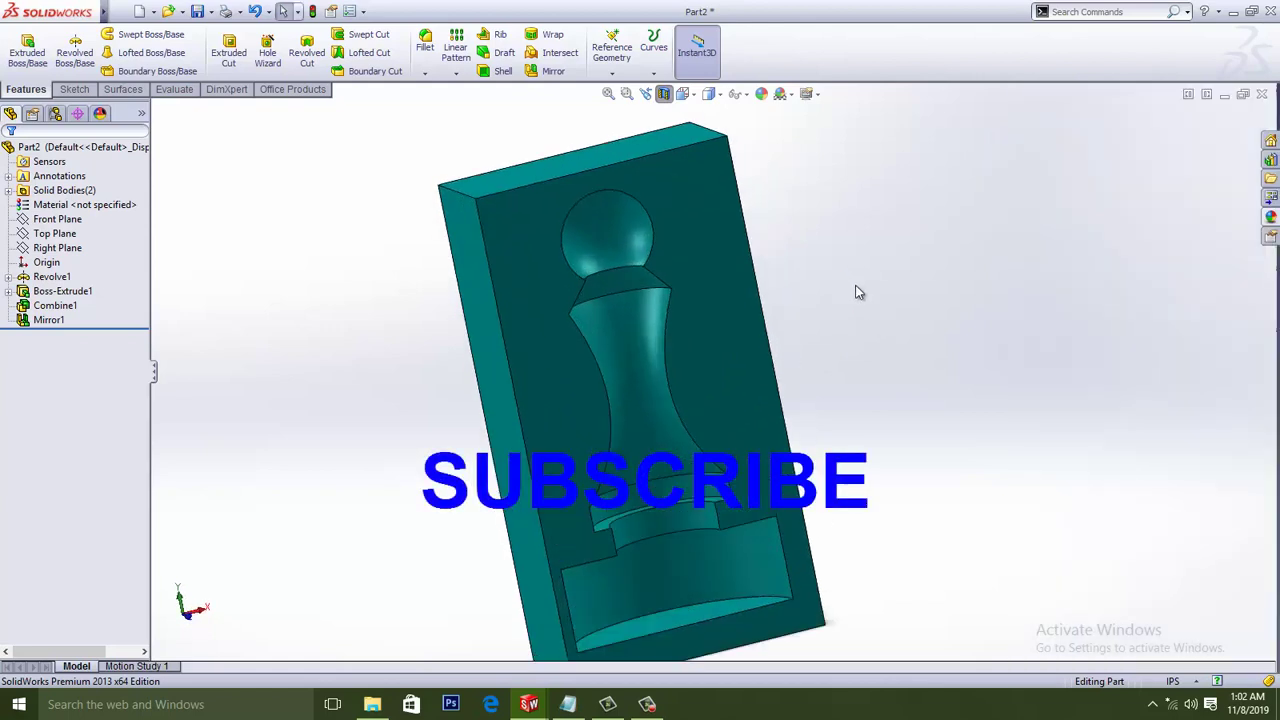
{"action": "scroll", "coordinate": [860, 400], "scroll_direction": "up", "scroll_amount": 2}
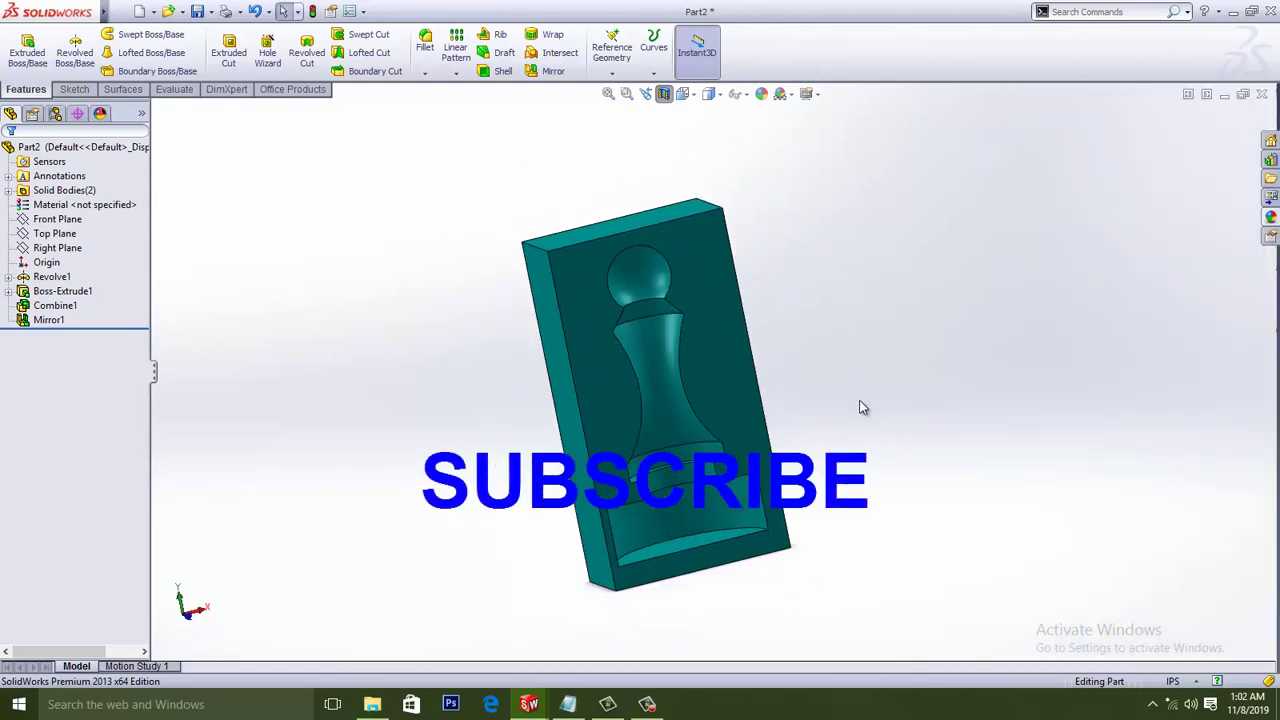